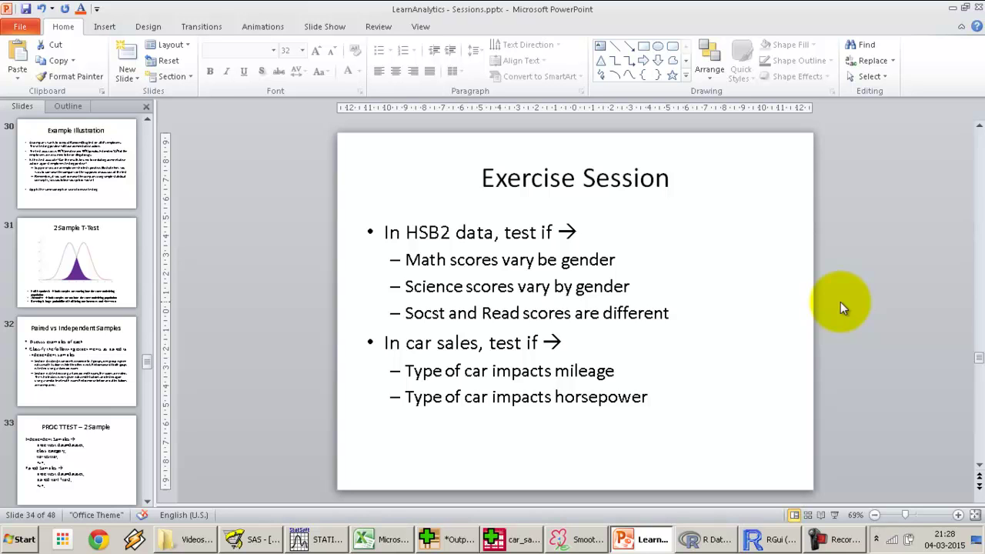
Highlight the four HSB2 exercise bullets on the slide, then bring up the car_sales workbook.
{"action": "left_click", "coordinate": [495, 232]}
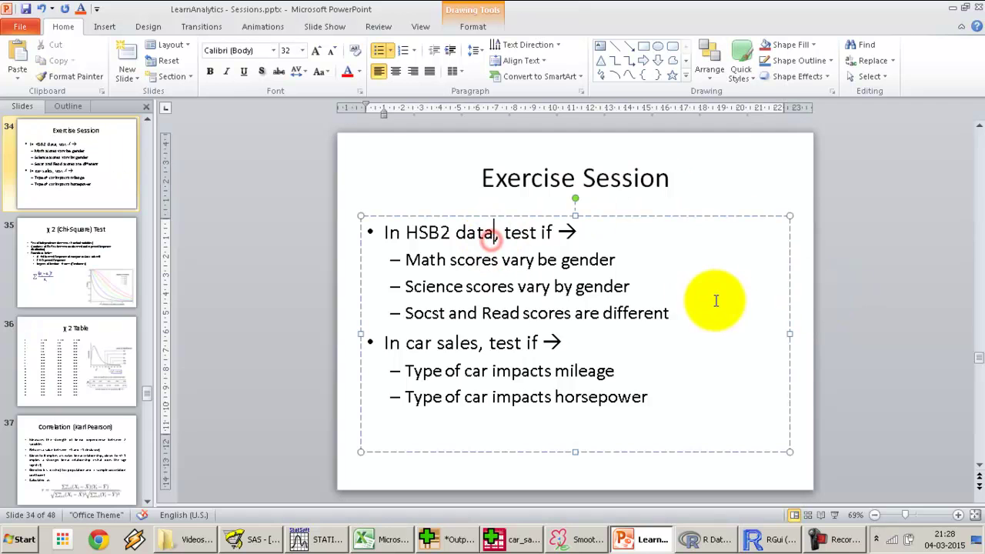
{"action": "left_click", "coordinate": [689, 321]}
{"action": "left_click", "coordinate": [651, 355]}
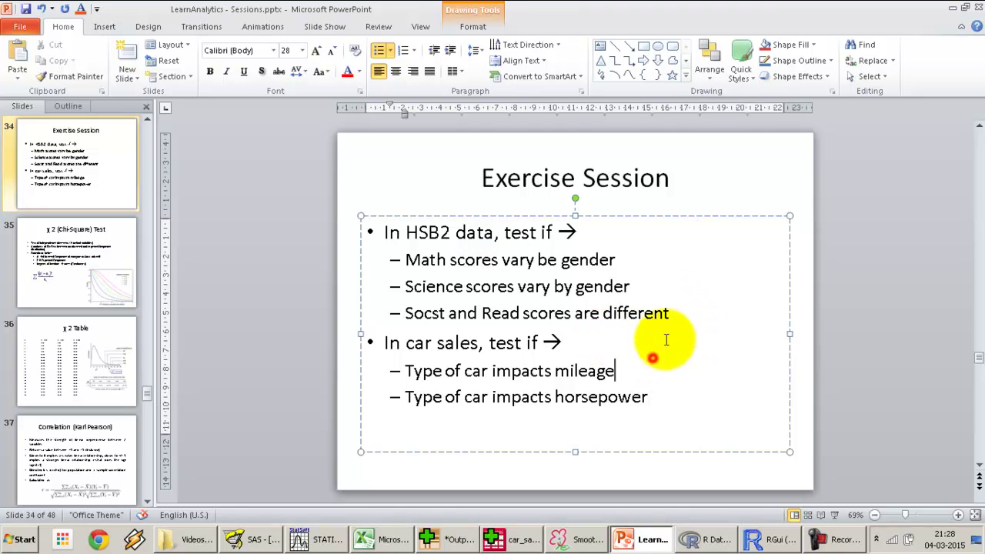
{"action": "left_click_drag", "start_coordinate": [678, 313], "coordinate": [367, 235]}
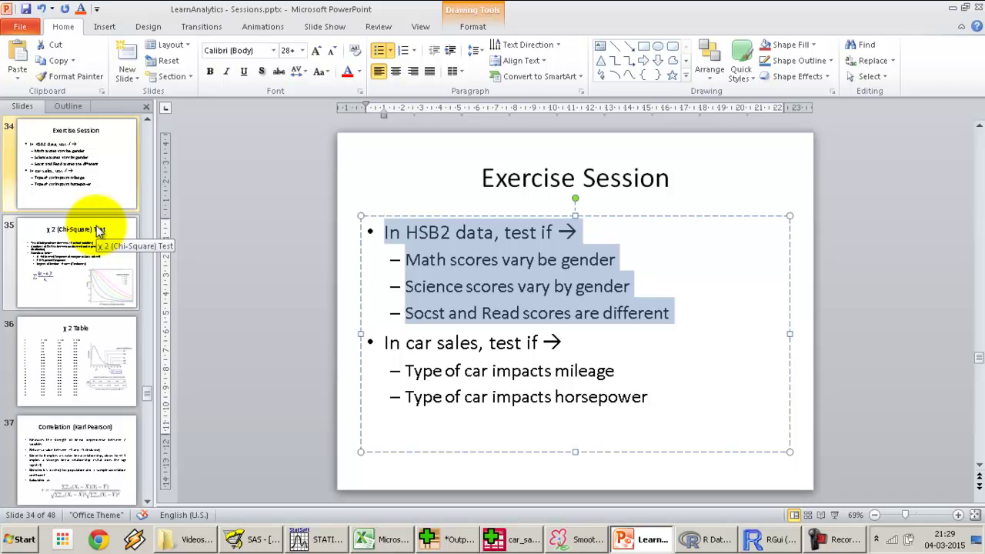
{"action": "left_click", "coordinate": [395, 528]}
Add filters to the car_sales header row and check that type holds 0 and 1.
{"action": "left_click", "coordinate": [197, 212]}
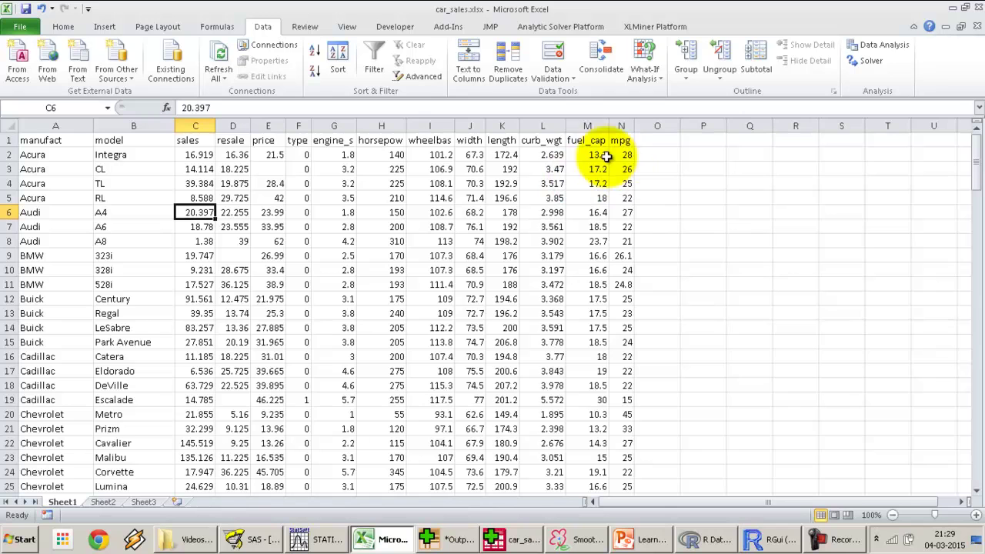
{"action": "left_click", "coordinate": [587, 140]}
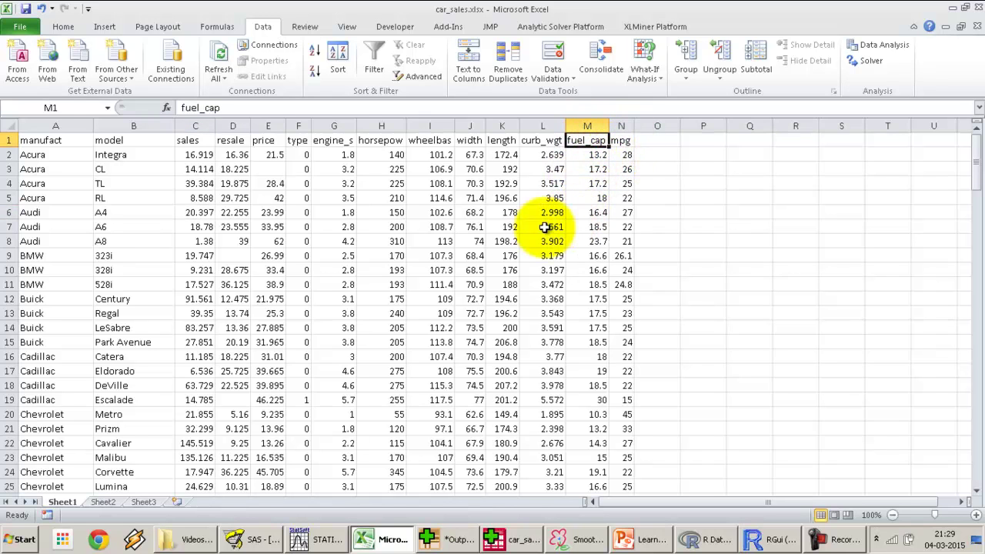
{"action": "left_click", "coordinate": [299, 140]}
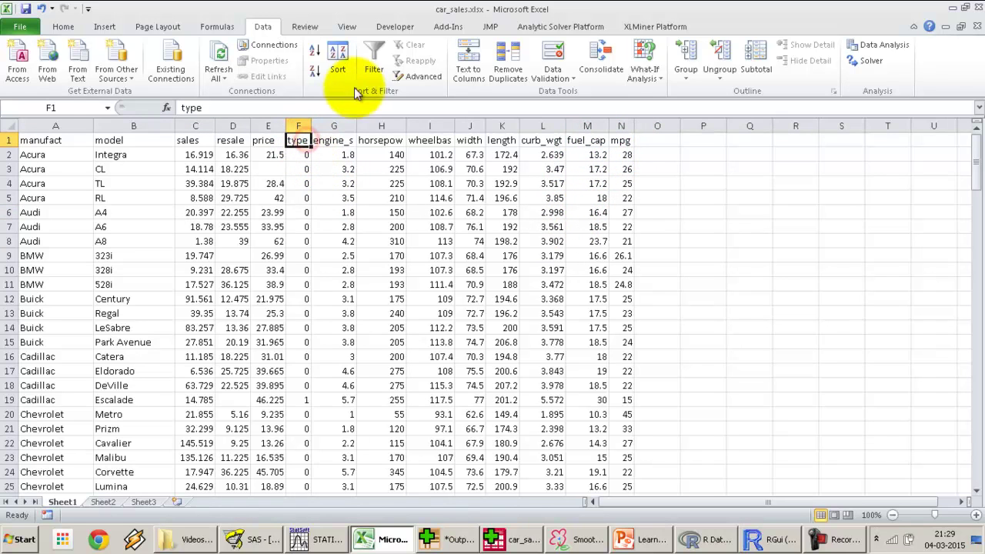
{"action": "left_click", "coordinate": [381, 66]}
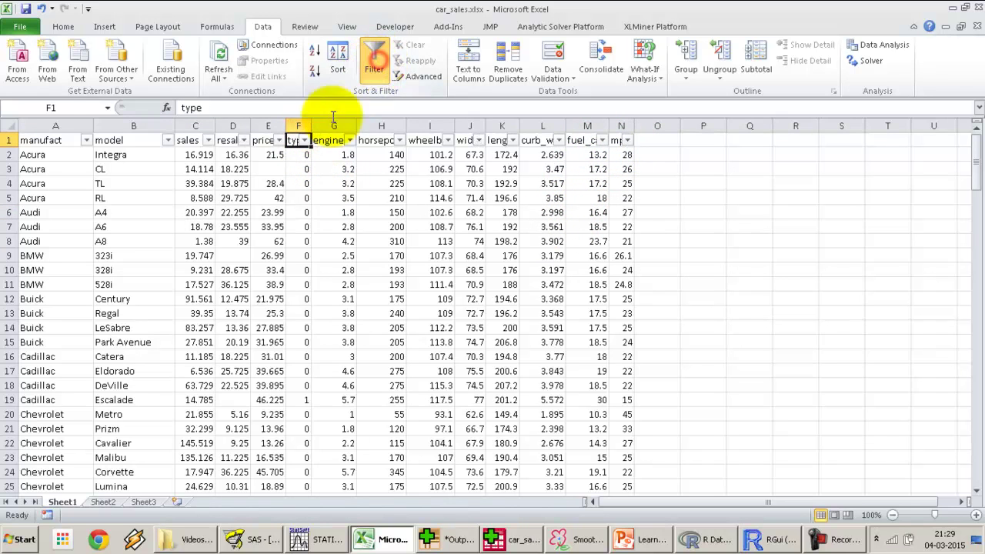
{"action": "left_click", "coordinate": [306, 140]}
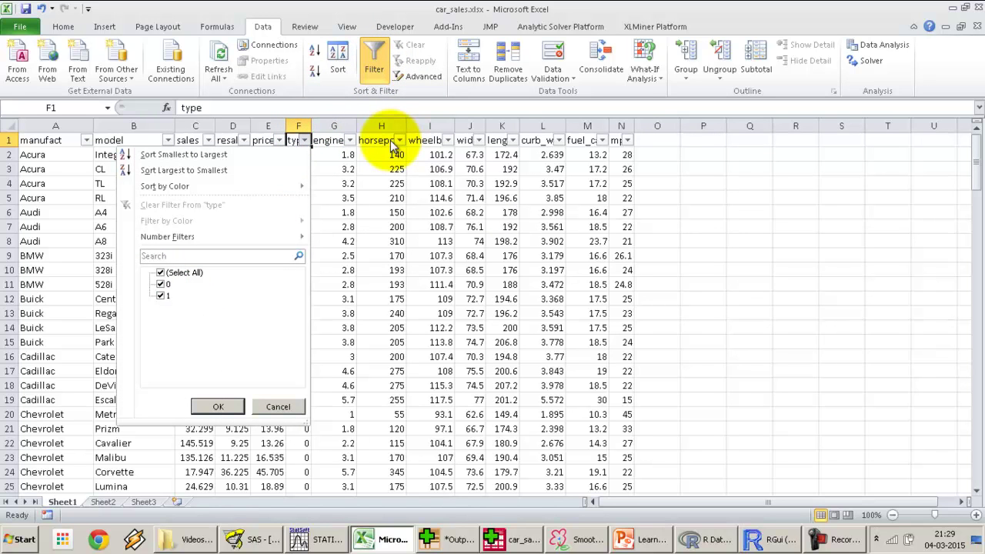
{"action": "key", "text": "alt+Tab"}
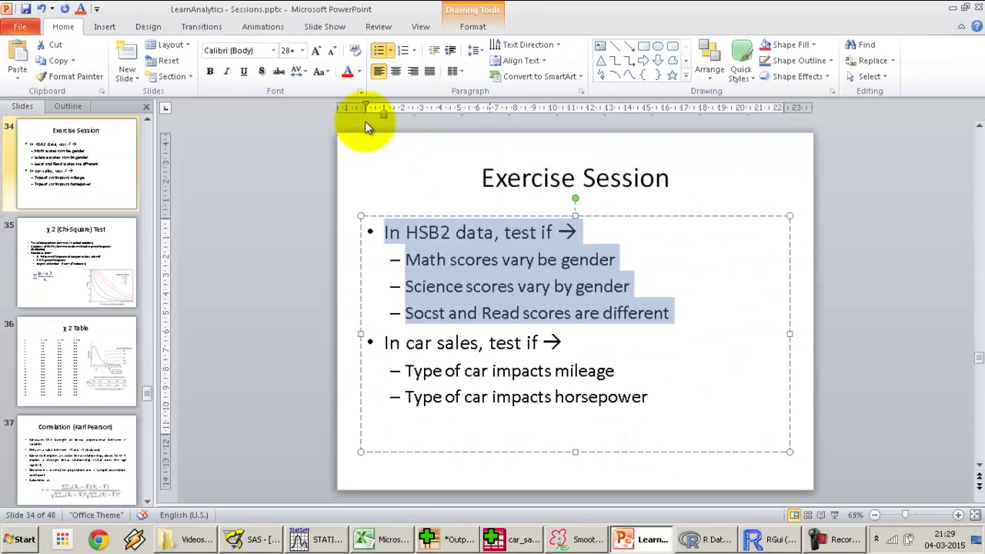
Highlight the 'In car sales' mileage and horsepower bullets, then return to car_sales.
{"action": "left_click", "coordinate": [477, 370]}
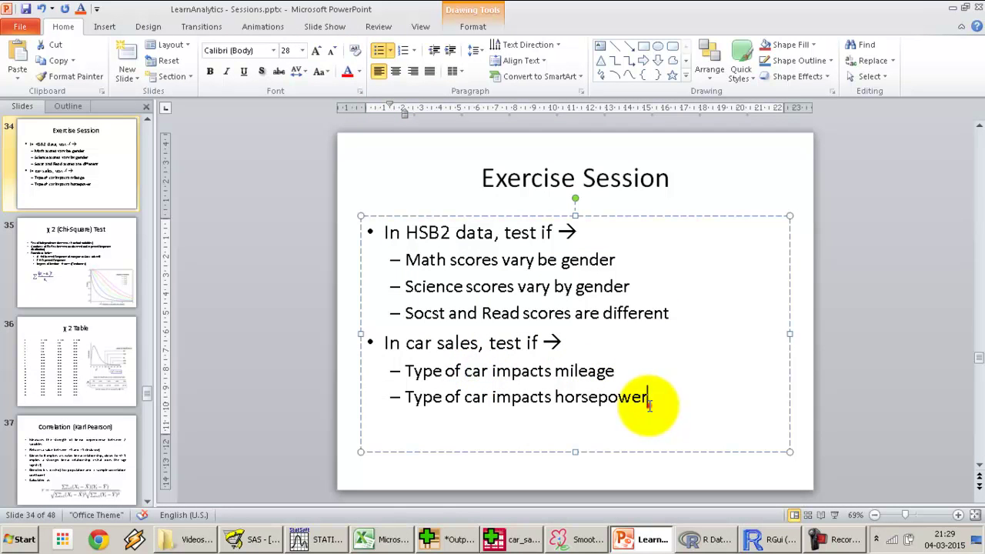
{"action": "left_click_drag", "start_coordinate": [651, 398], "coordinate": [393, 353]}
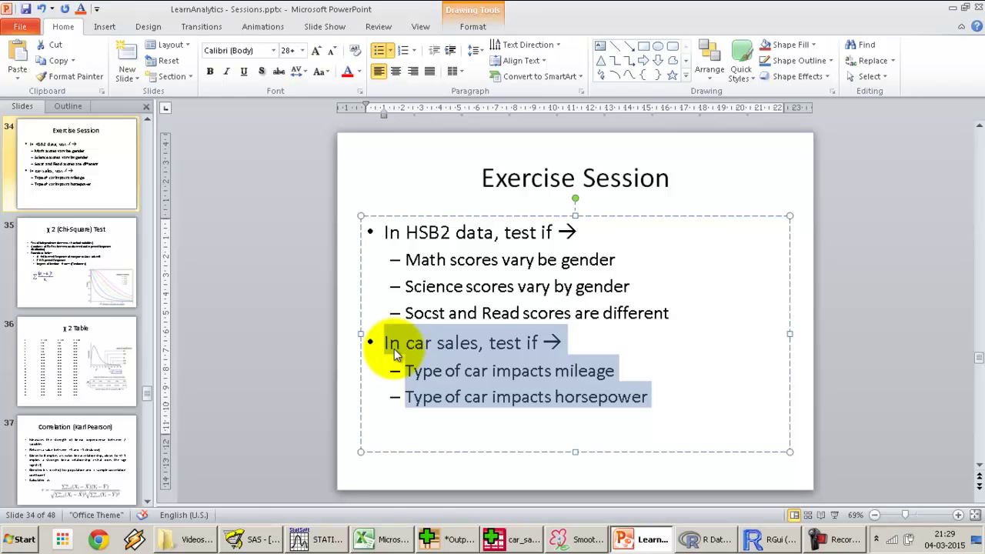
{"action": "key", "text": "alt+Tab"}
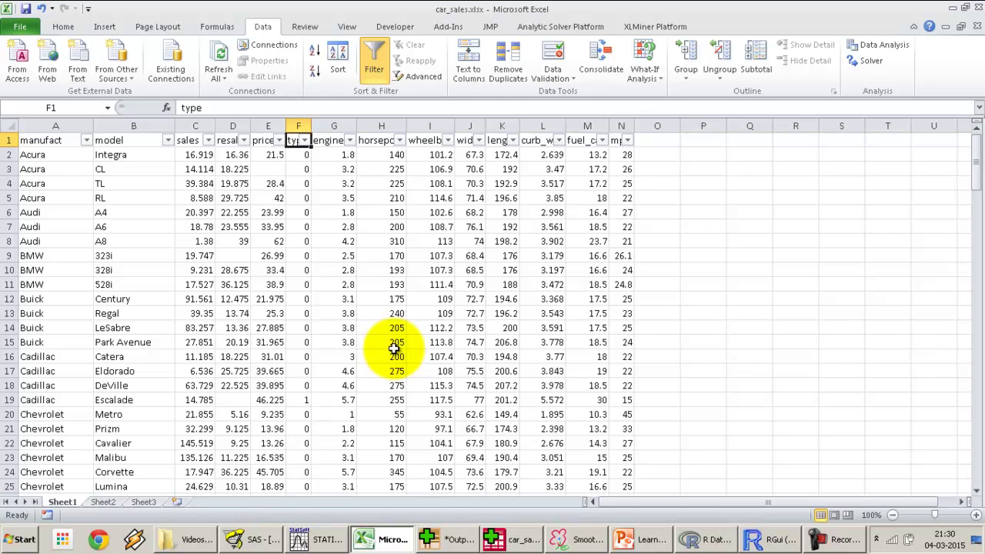
Review the horsepow values, then go back to the Exercise Session slide.
{"action": "key", "text": "alt+Tab"}
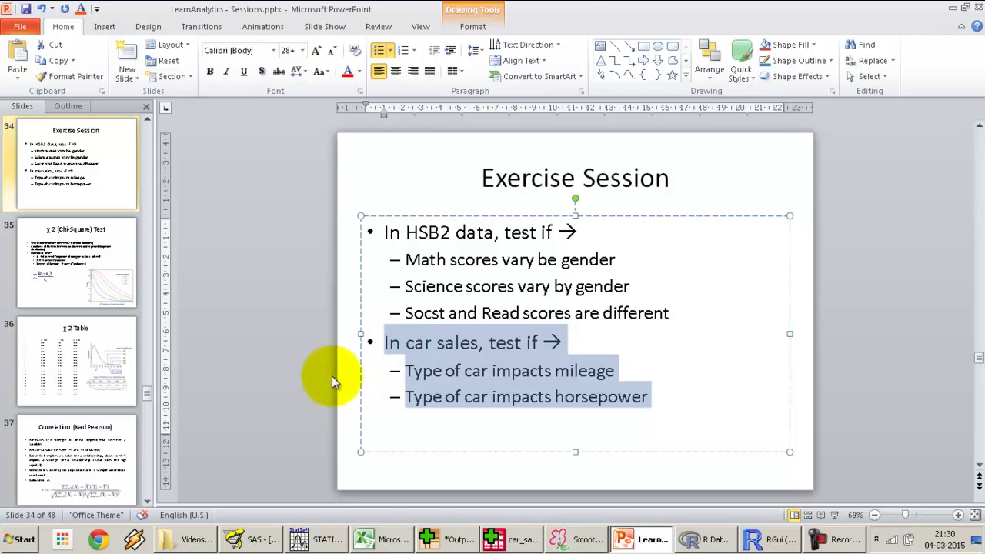
Deselect the slide text and bring SAS to the front.
{"action": "left_click", "coordinate": [304, 377]}
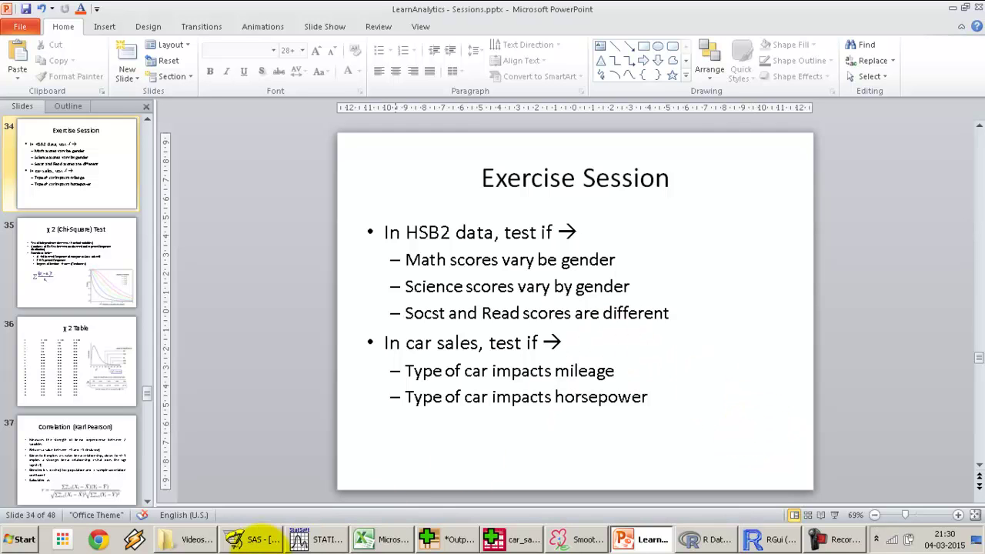
{"action": "left_click", "coordinate": [260, 538]}
Browse the Data library's Car_sales table through to mpg, then return to the Two Sample T Test program.
{"action": "left_click", "coordinate": [123, 221]}
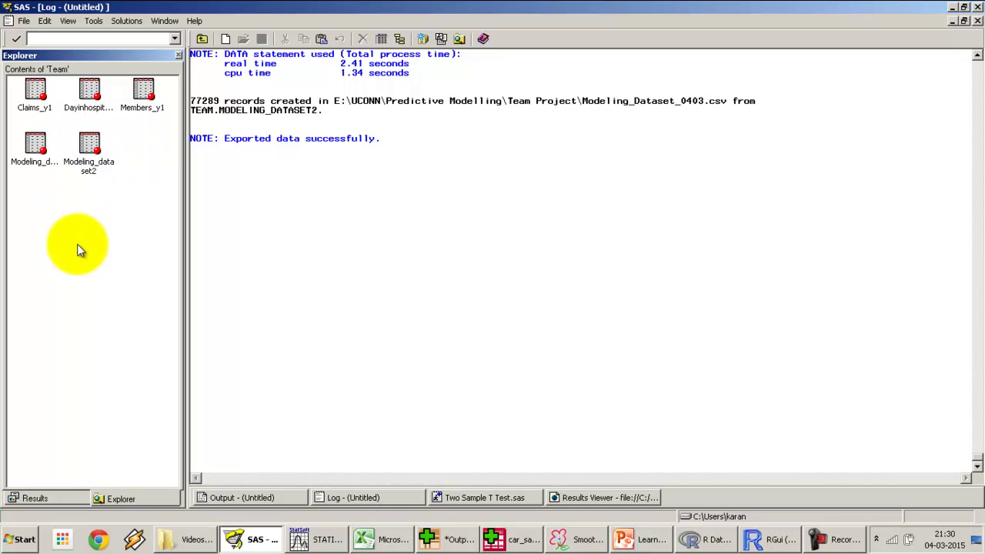
{"action": "key", "text": "BackSpace"}
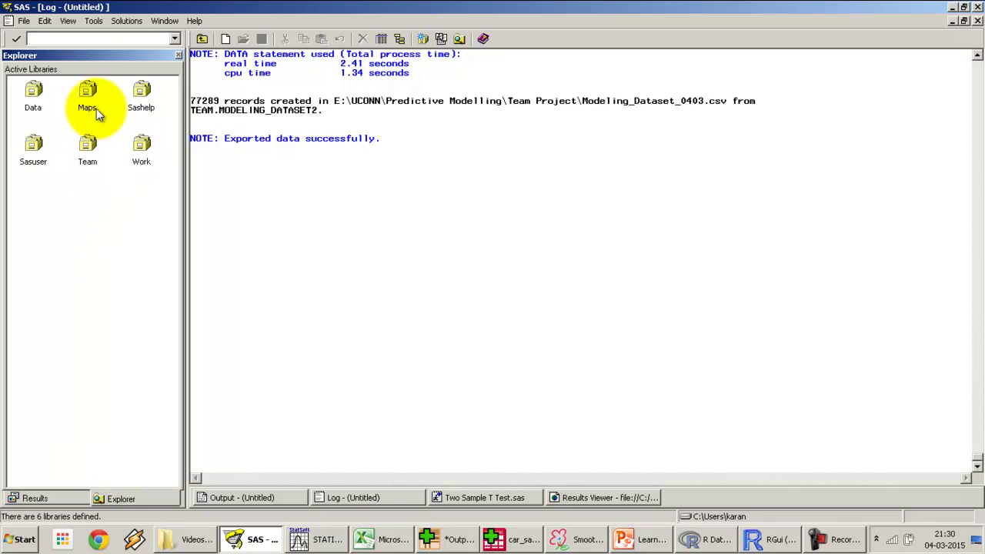
{"action": "double_click", "coordinate": [34, 92]}
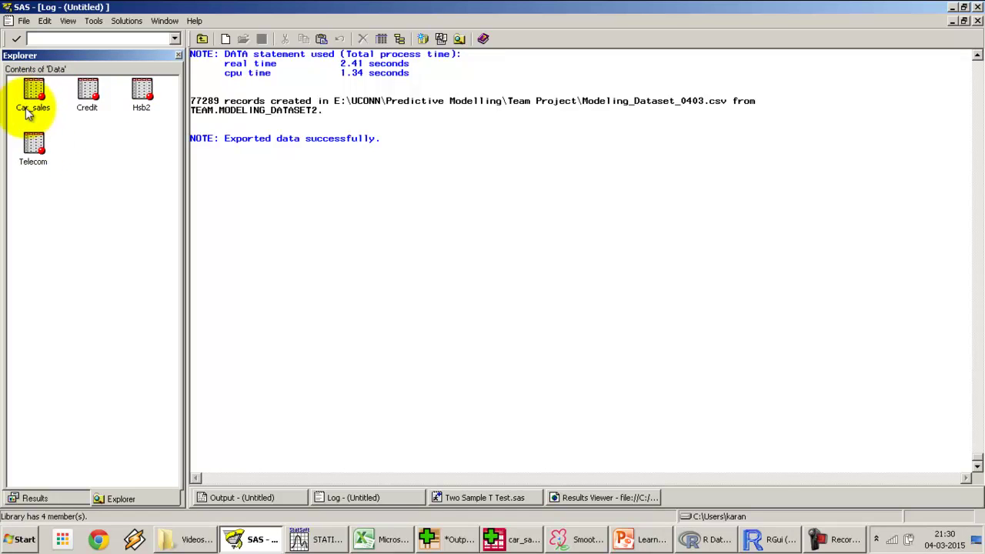
{"action": "double_click", "coordinate": [32, 90]}
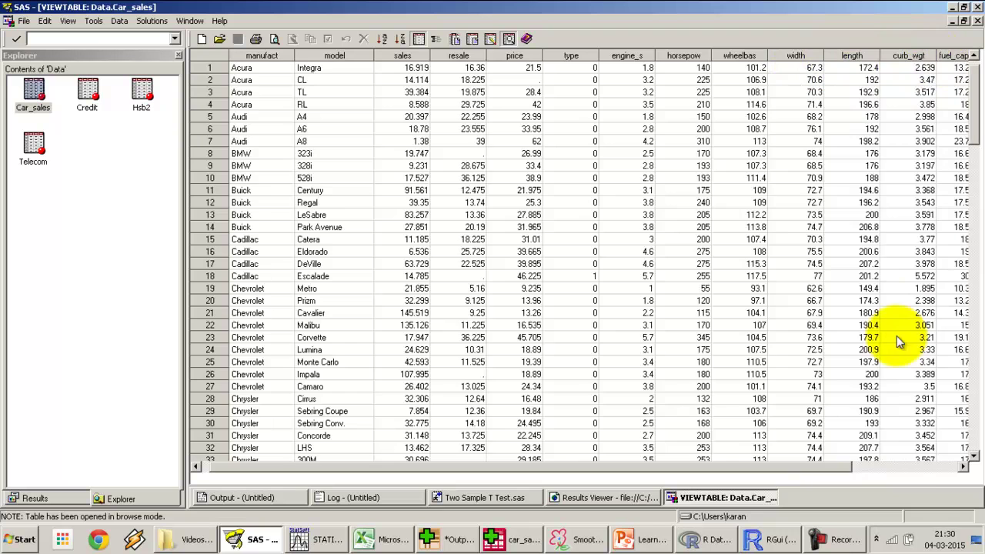
{"action": "left_click", "coordinate": [908, 466]}
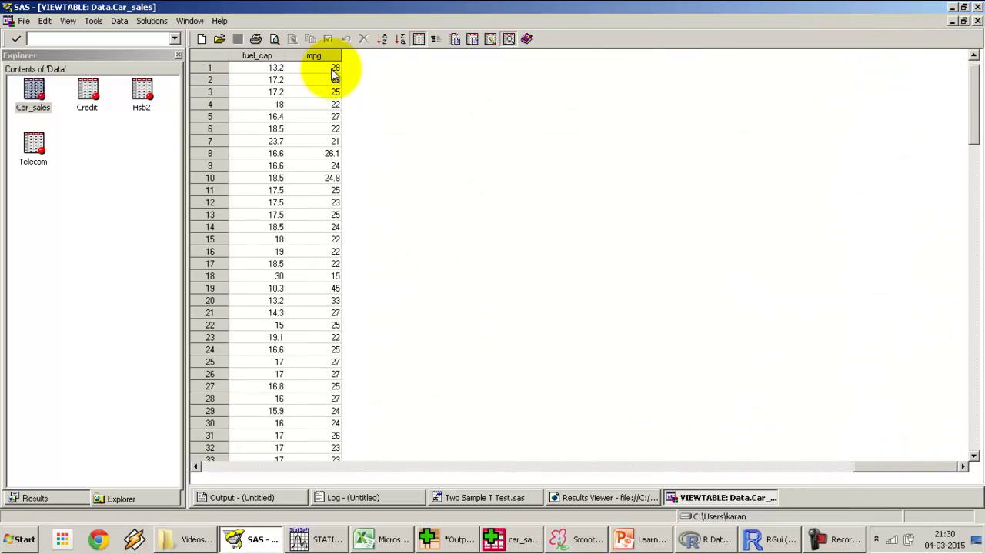
{"action": "left_click", "coordinate": [503, 499]}
Start a new 'proc ttest data=data.car_sales;' step with an indented class line.
{"action": "left_click", "coordinate": [374, 279]}
{"action": "key", "text": "Return"}
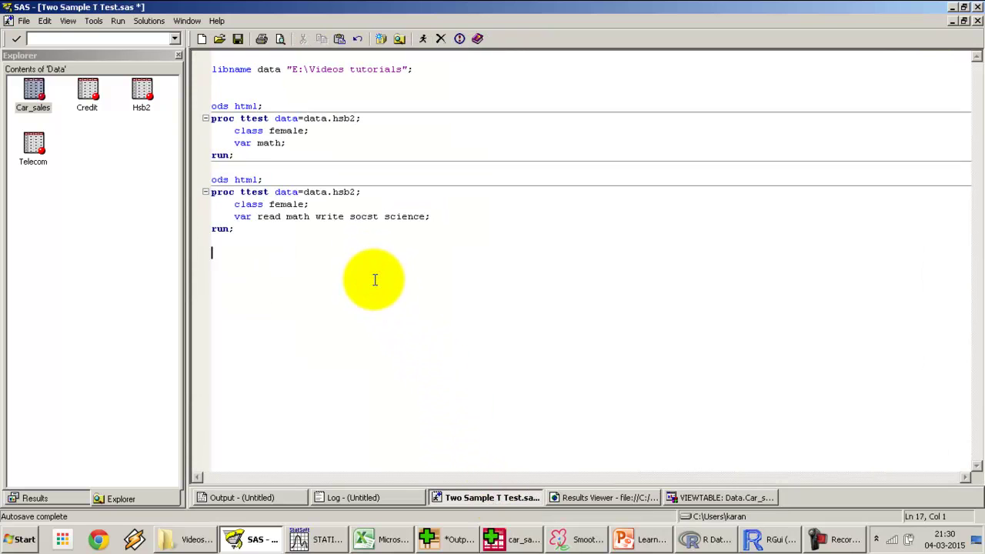
{"action": "key", "text": "Return"}
{"action": "type", "text": "proc"}
{"action": "key", "text": "BackSpace"}
{"action": "key", "text": "BackSpace"}
{"action": "key", "text": "BackSpace"}
{"action": "type", "text": "t"}
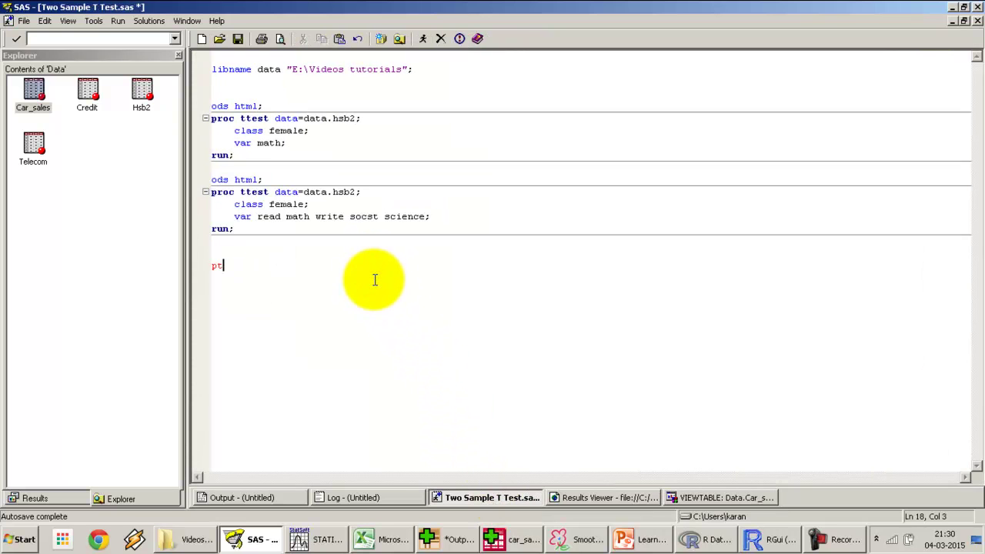
{"action": "key", "text": "BackSpace"}
{"action": "type", "text": "roc ttest "}
{"action": "type", "text": "data=dat"}
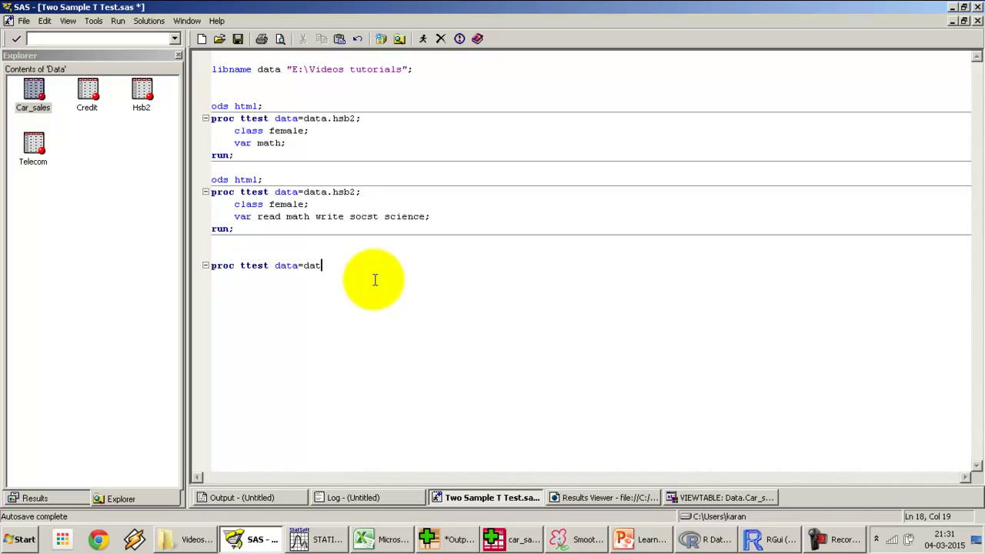
{"action": "type", "text": "a.car"}
{"action": "type", "text": "_sales;"}
{"action": "key", "text": "Return"}
{"action": "key", "text": "Tab"}
{"action": "type", "text": "cl"}
{"action": "type", "text": "ass"}
Confirm in Car_sales column attributes that the grouping column is named type.
{"action": "left_click", "coordinate": [716, 499]}
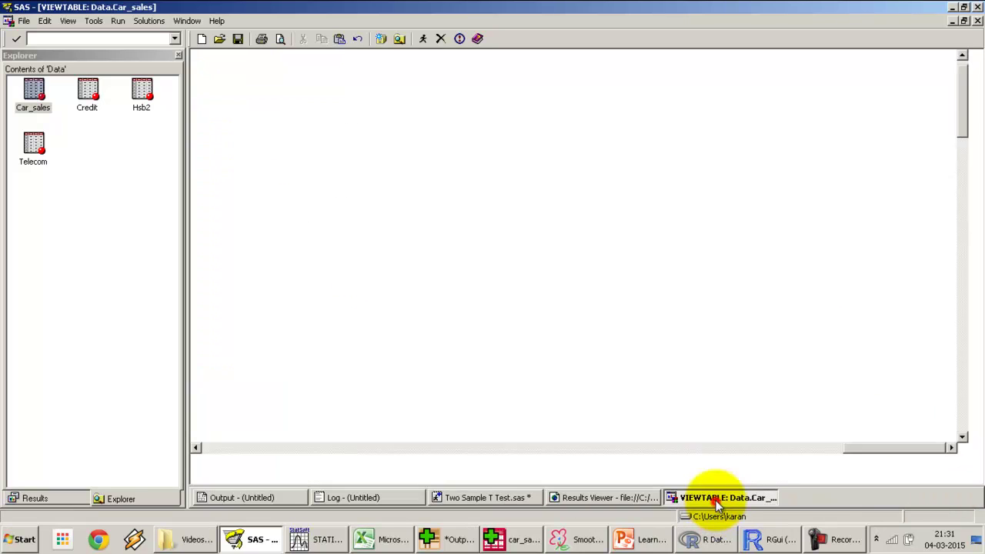
{"action": "left_click", "coordinate": [716, 469]}
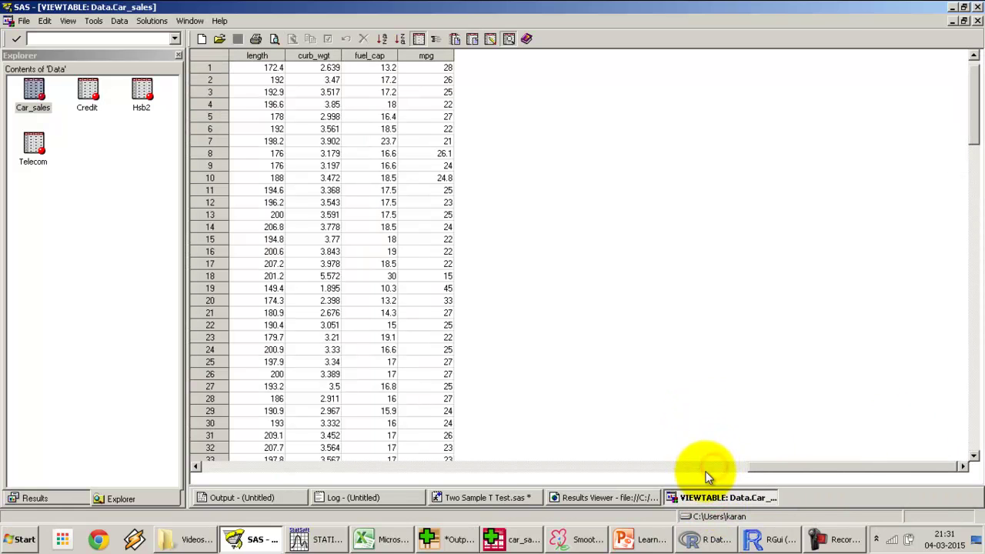
{"action": "left_click", "coordinate": [715, 469]}
{"action": "left_click_drag", "start_coordinate": [703, 471], "coordinate": [601, 482]}
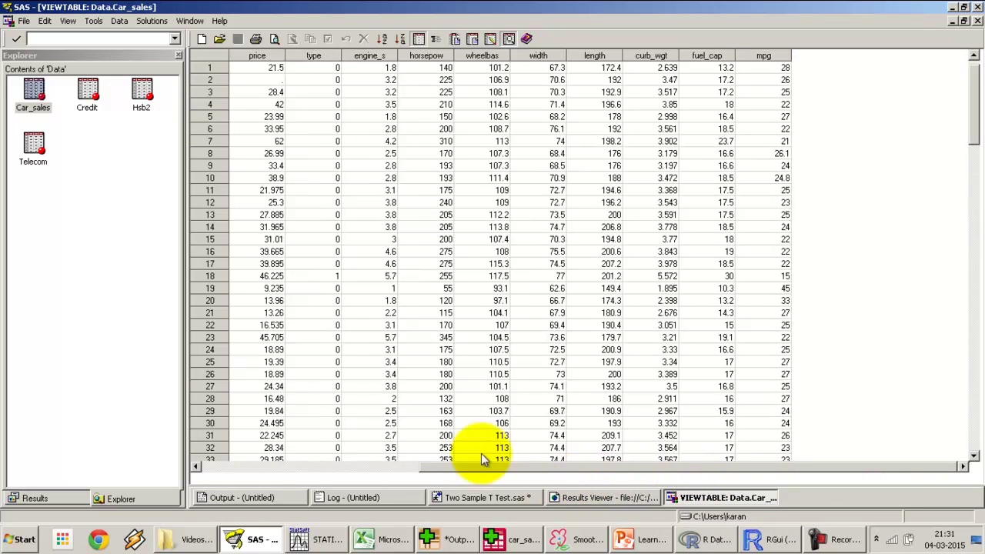
{"action": "double_click", "coordinate": [325, 60]}
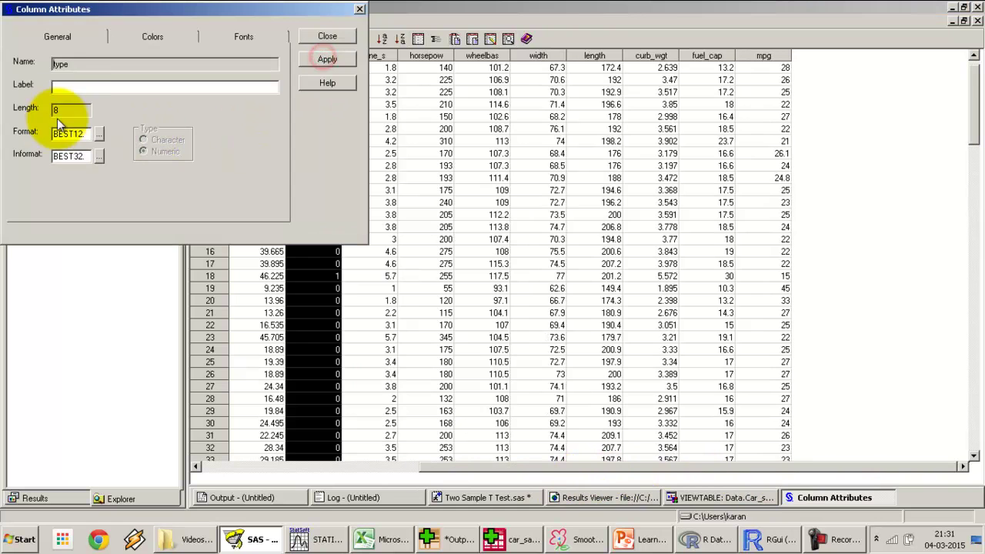
{"action": "double_click", "coordinate": [77, 65]}
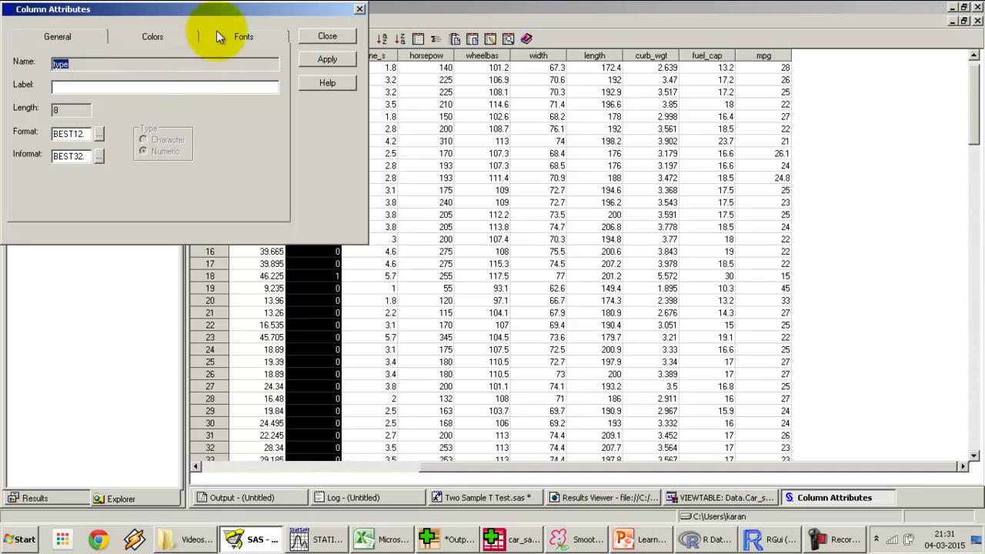
{"action": "left_click", "coordinate": [342, 40]}
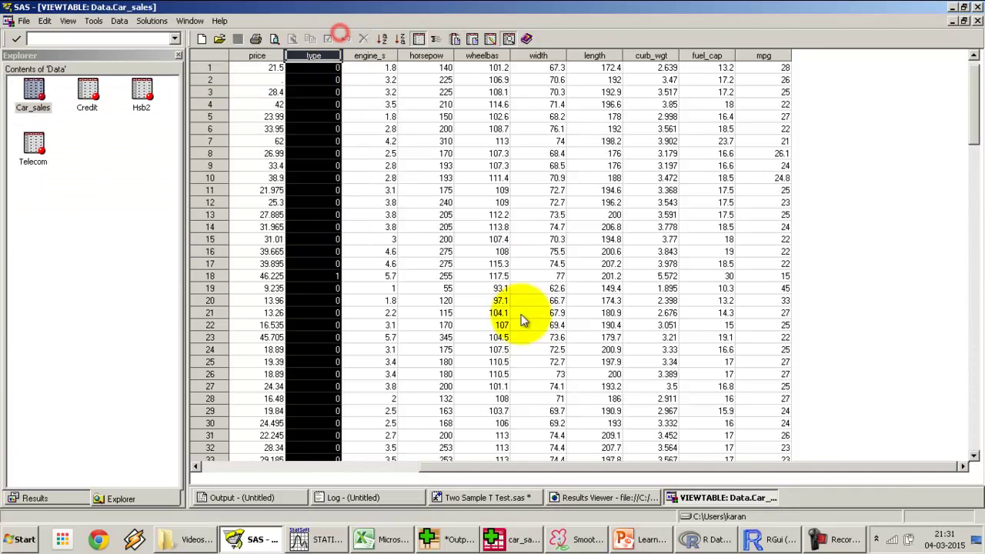
{"action": "left_click", "coordinate": [515, 498]}
Finish the step with 'class type;', 'var mpg;' and 'run;'.
{"action": "type", "text": "type;"}
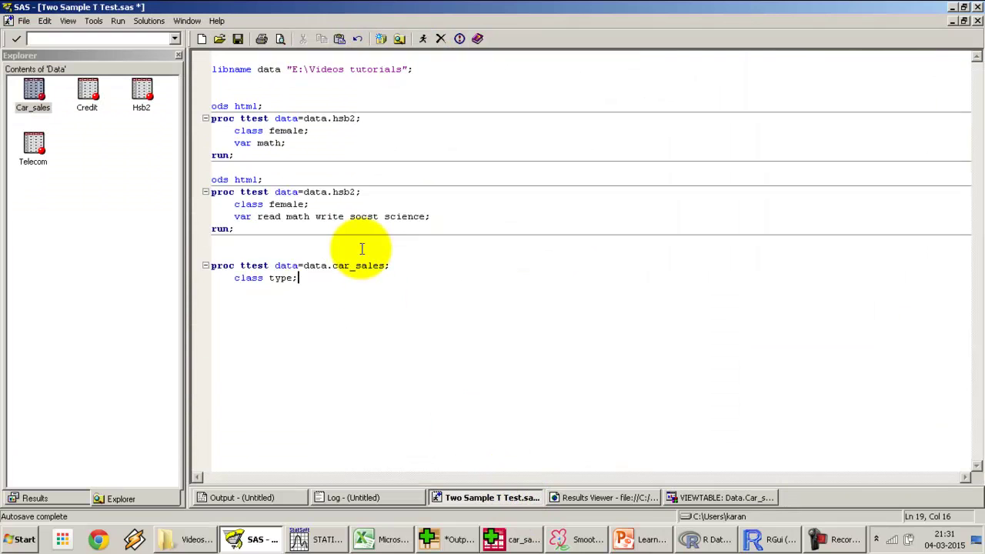
{"action": "key", "text": "Return"}
{"action": "type", "text": "var"}
{"action": "left_click", "coordinate": [639, 539]}
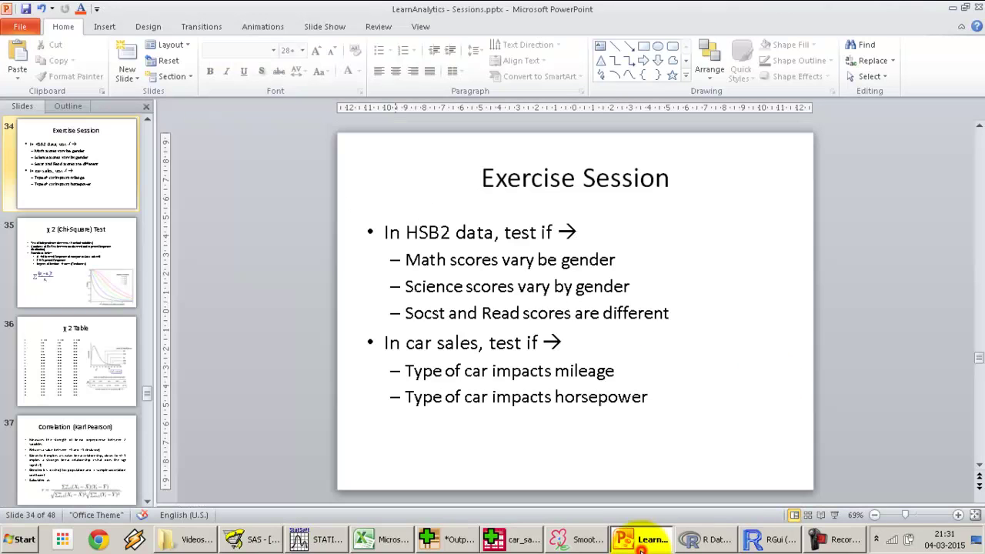
{"action": "key", "text": "alt+Tab"}
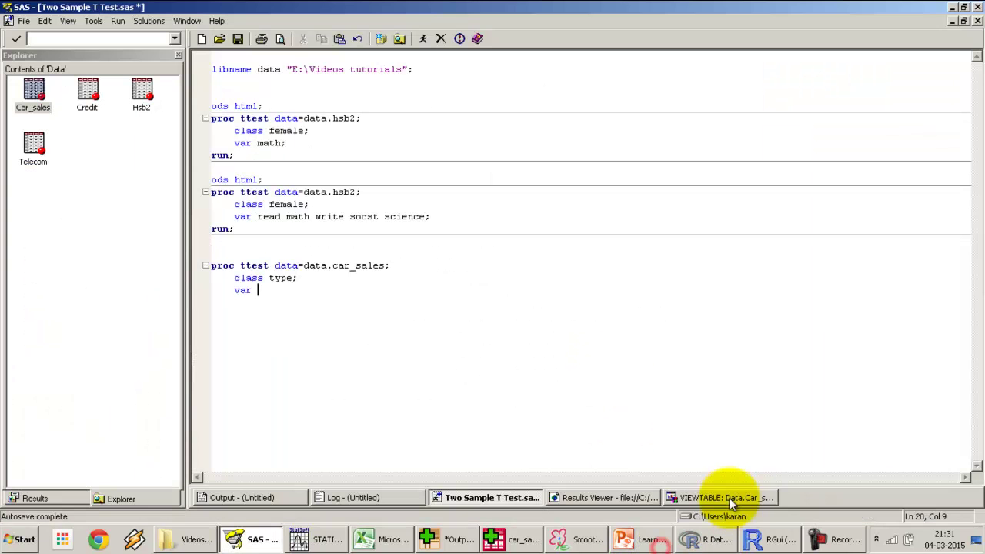
{"action": "type", "text": "m"}
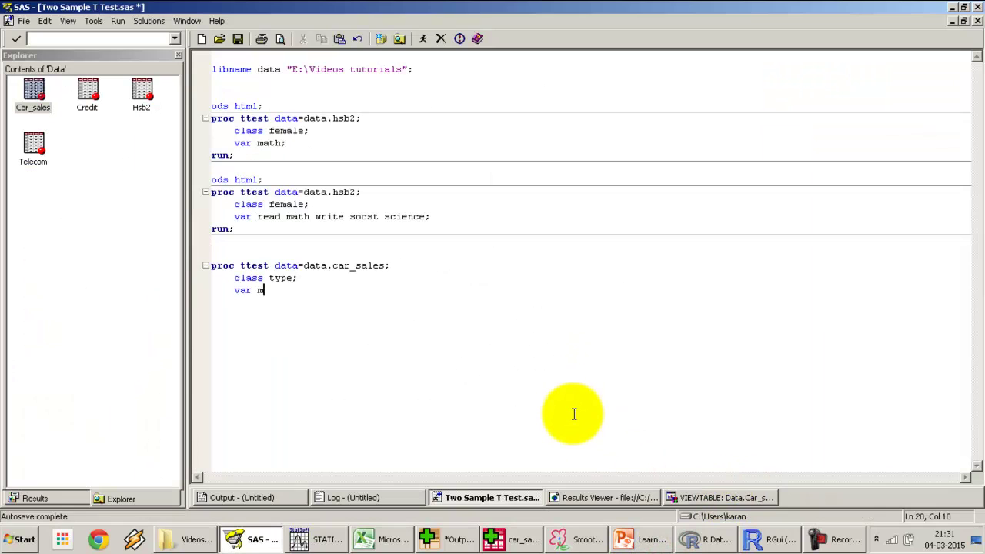
{"action": "type", "text": "pg;"}
{"action": "key", "text": "Return"}
{"action": "key", "text": "BackSpace"}
{"action": "type", "text": "run"}
{"action": "type", "text": ";"}
Insert 'ods html;' above the proc ttest line.
{"action": "key", "text": "Up"}
{"action": "key", "text": "Up"}
{"action": "key", "text": "Up"}
{"action": "key", "text": "Up"}
{"action": "key", "text": "Return"}
{"action": "type", "text": "od"}
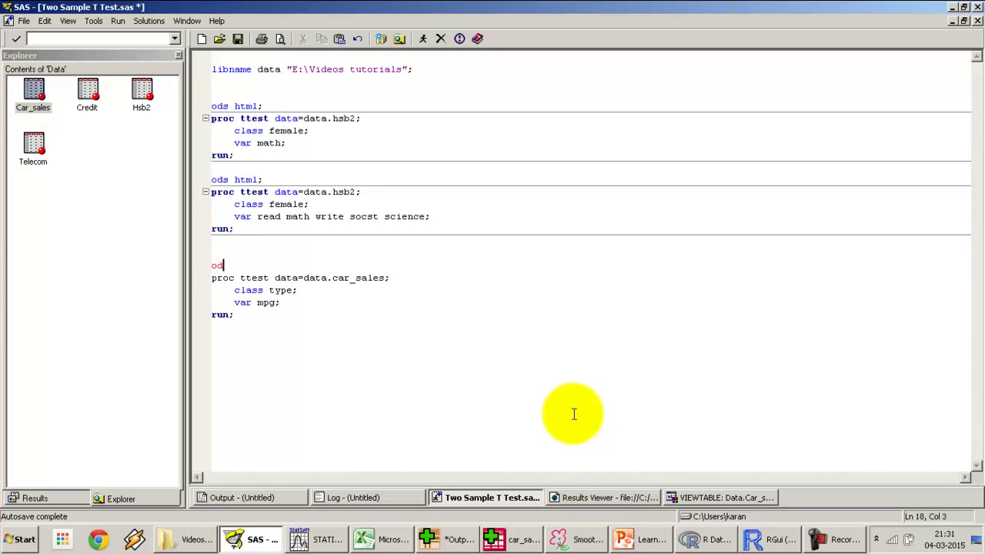
{"action": "type", "text": "s html;"}
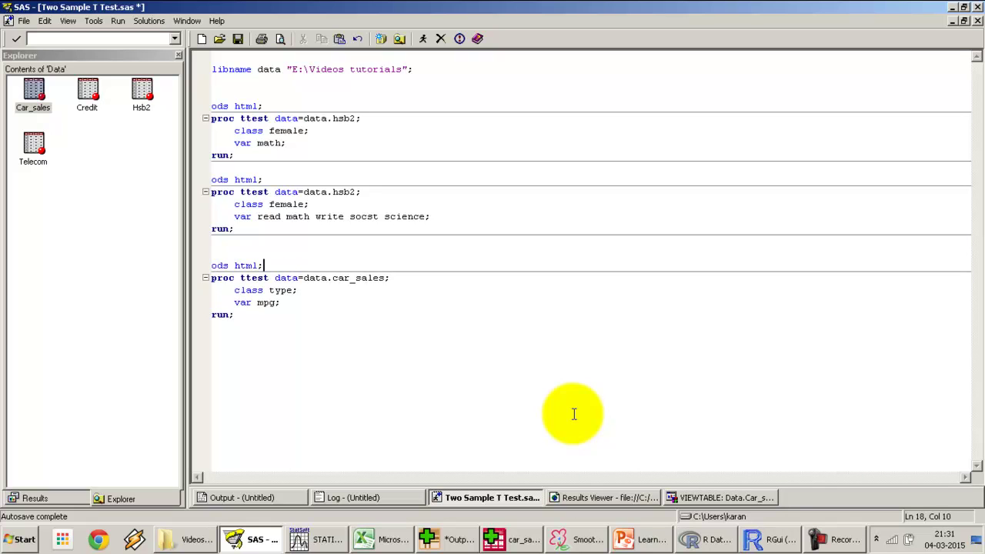
{"action": "key", "text": "alt+Tab"}
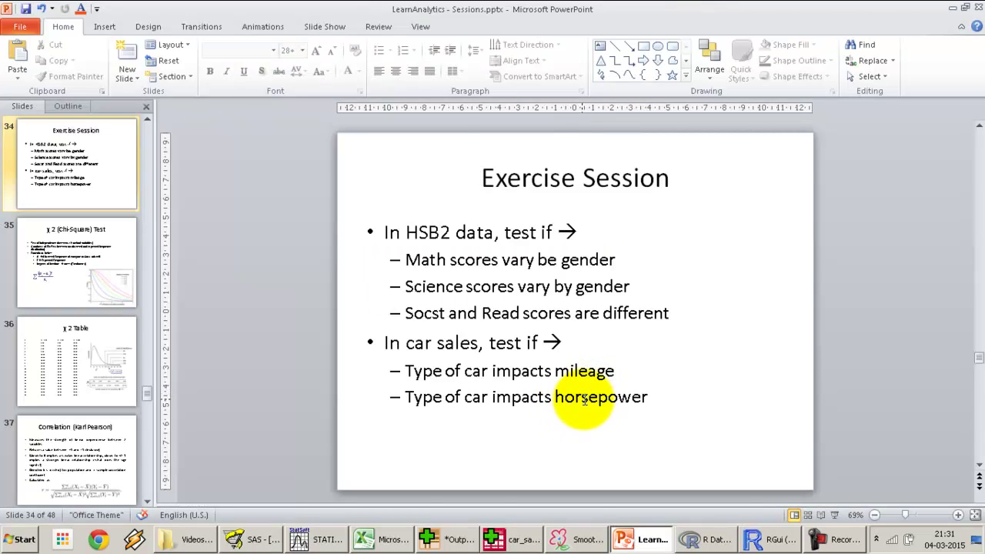
{"action": "key", "text": "alt+Tab"}
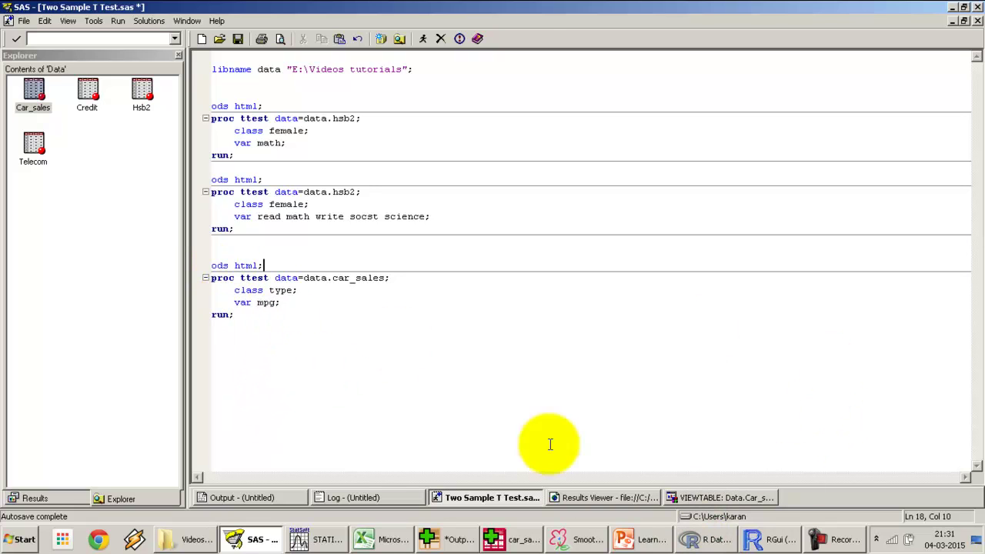
Copy the exact horsepow column name from the Car_sales column attributes.
{"action": "left_click", "coordinate": [276, 303]}
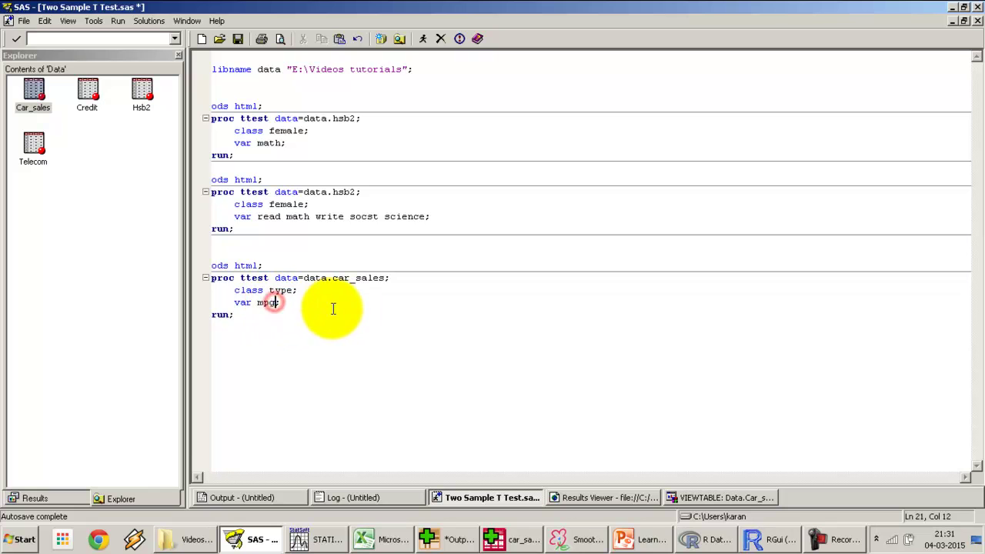
{"action": "left_click", "coordinate": [709, 497]}
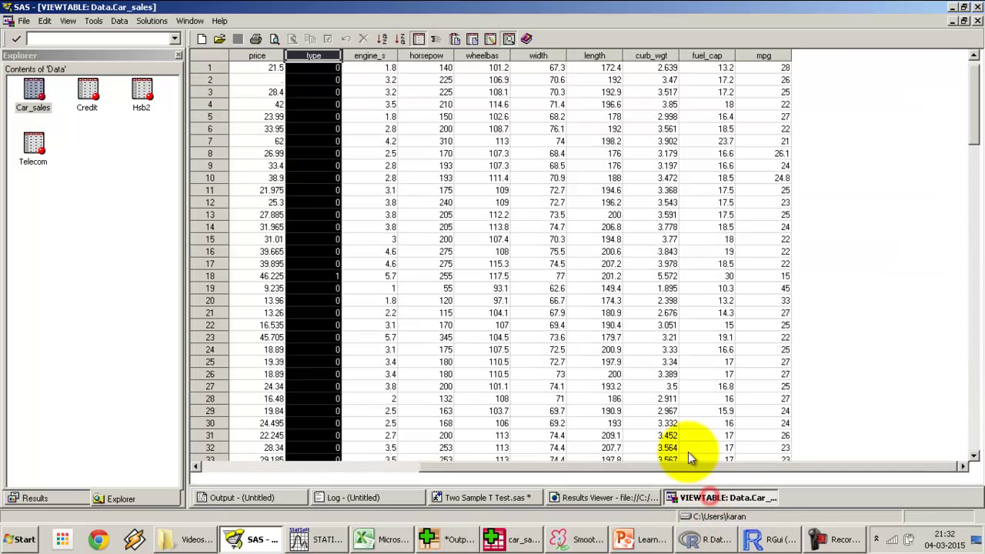
{"action": "double_click", "coordinate": [423, 54]}
{"action": "left_click", "coordinate": [105, 60]}
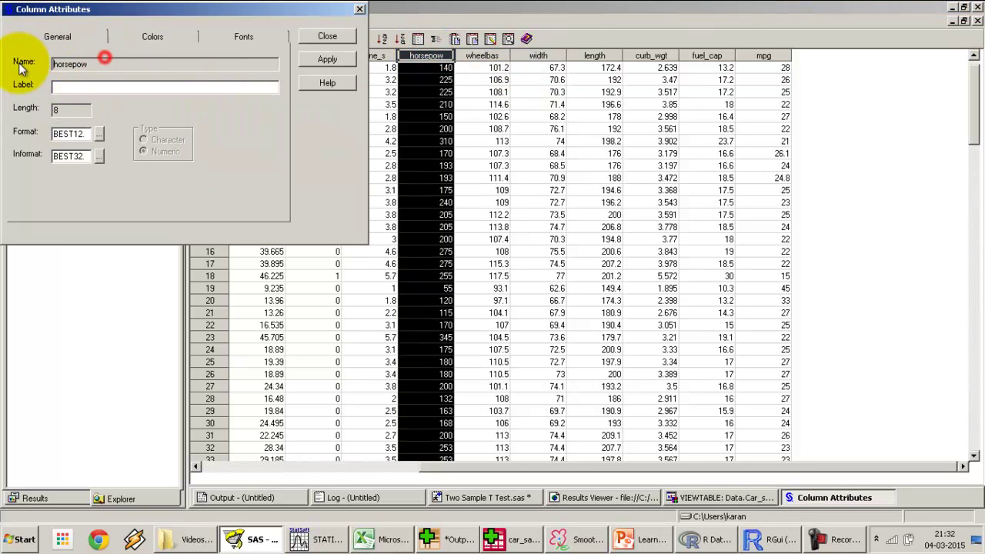
{"action": "left_click_drag", "start_coordinate": [96, 64], "coordinate": [52, 64]}
{"action": "key", "text": "ctrl+c"}
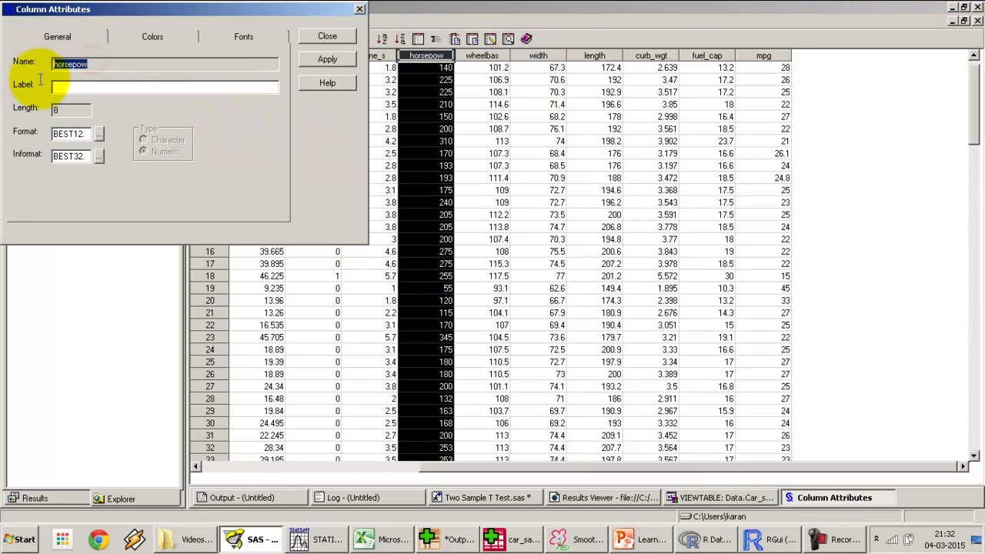
{"action": "left_click", "coordinate": [319, 38]}
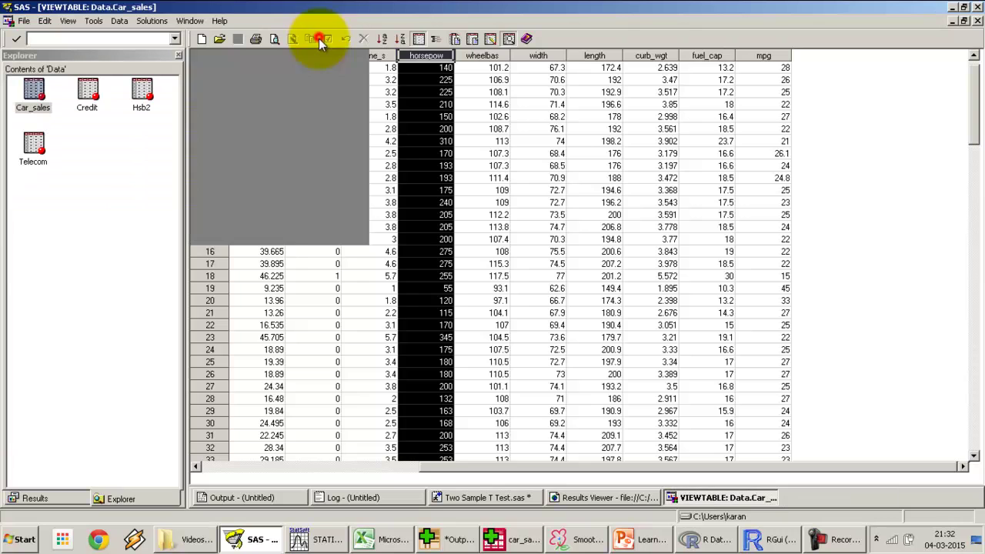
{"action": "left_click", "coordinate": [496, 498]}
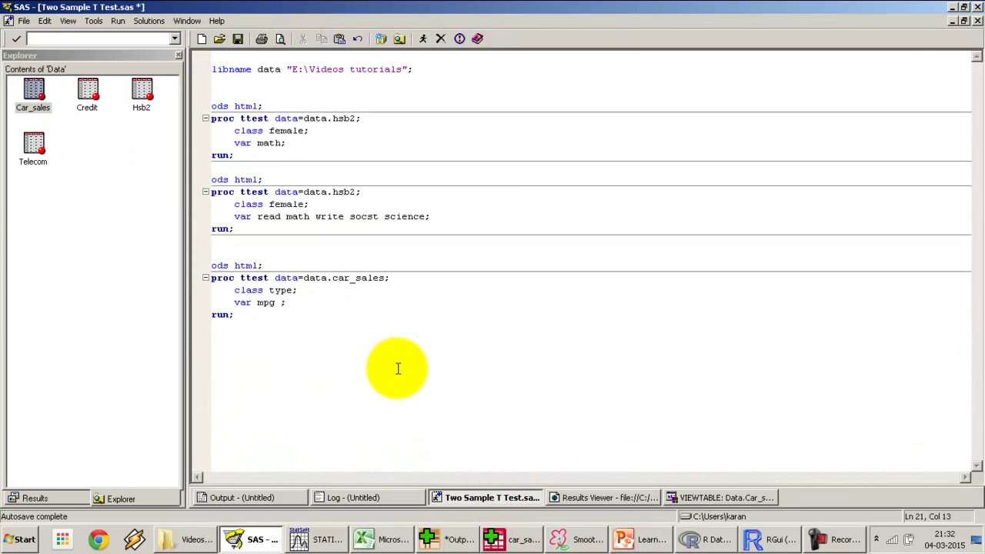
Add horsepow after mpg in the var statement and select the new t-test block.
{"action": "key", "text": "ctrl+v"}
{"action": "type", "text": ";"}
{"action": "left_click", "coordinate": [270, 314]}
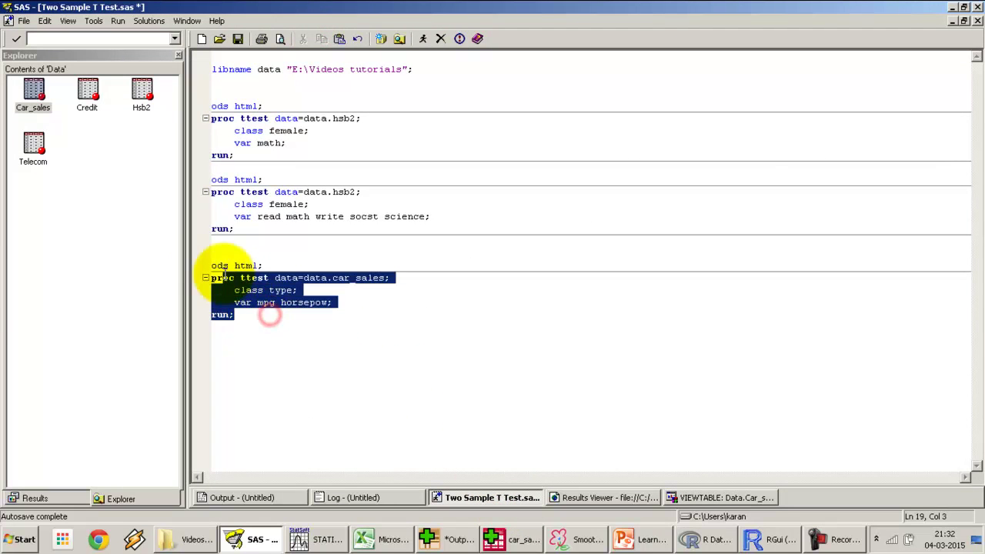
{"action": "left_click_drag", "start_coordinate": [270, 314], "coordinate": [193, 254]}
Run the t-test and highlight mpg's Satterthwaite row in the HTML results: t 9.39, p<.0001.
{"action": "key", "text": "F3"}
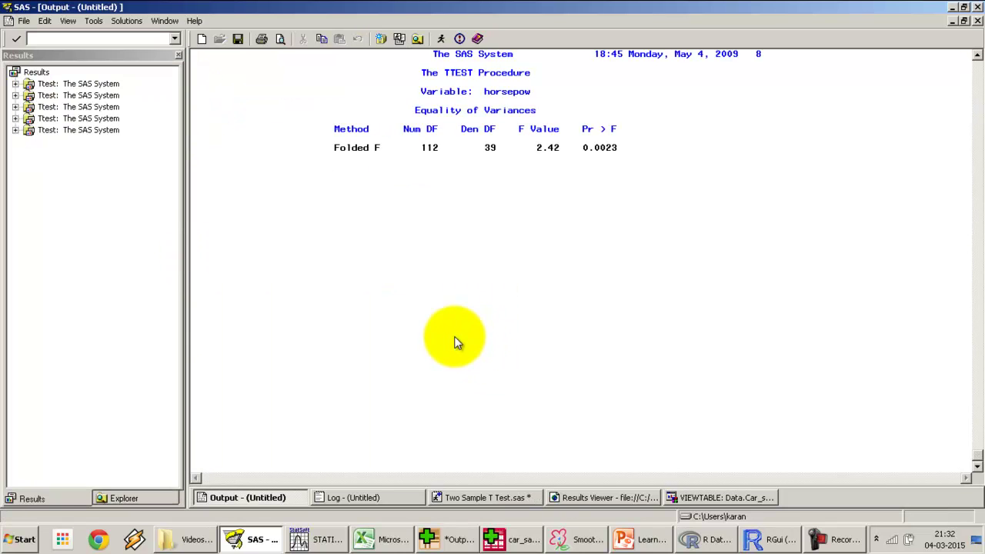
{"action": "left_click", "coordinate": [606, 497]}
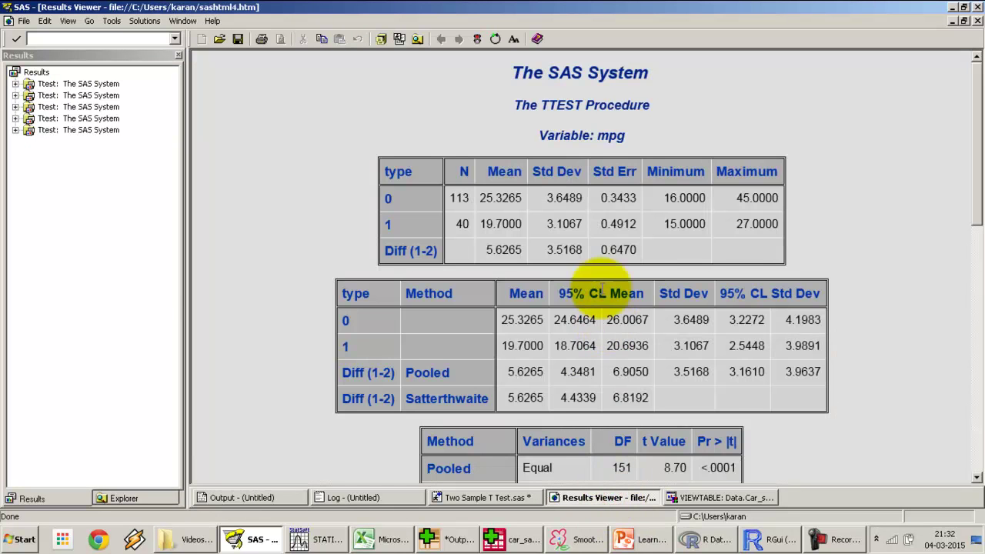
{"action": "double_click", "coordinate": [609, 136]}
{"action": "scroll", "coordinate": [608, 137], "scroll_direction": "down", "scroll_amount": 3}
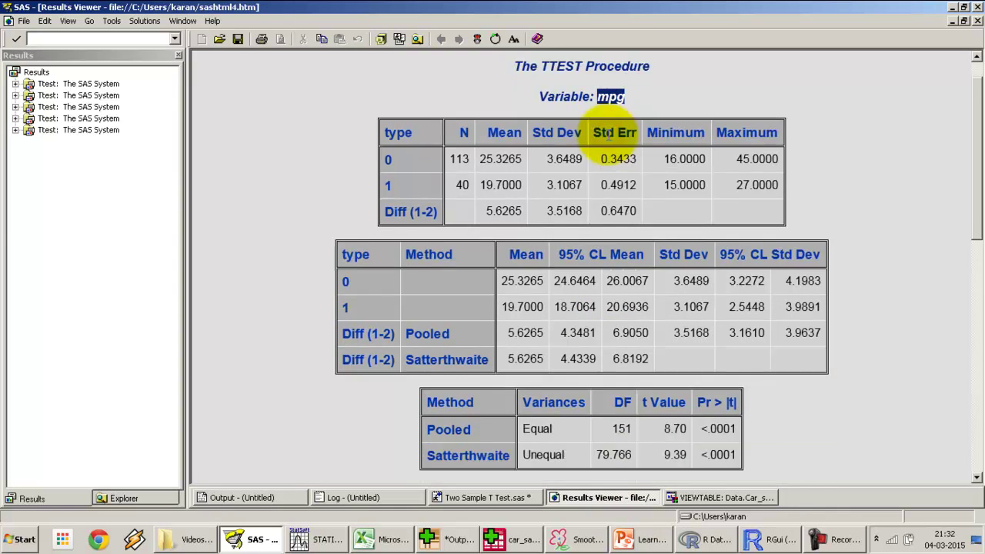
{"action": "double_click", "coordinate": [543, 363]}
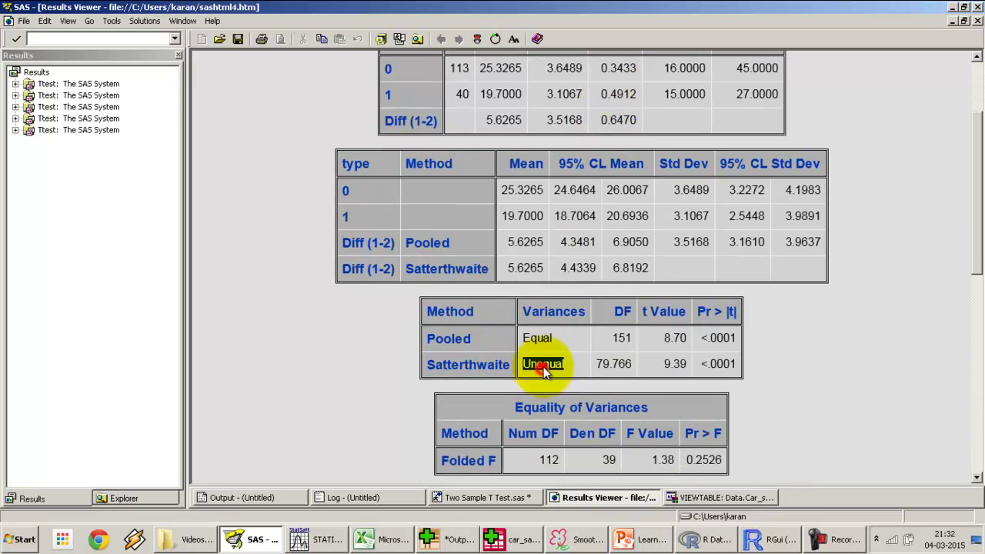
{"action": "double_click", "coordinate": [710, 364]}
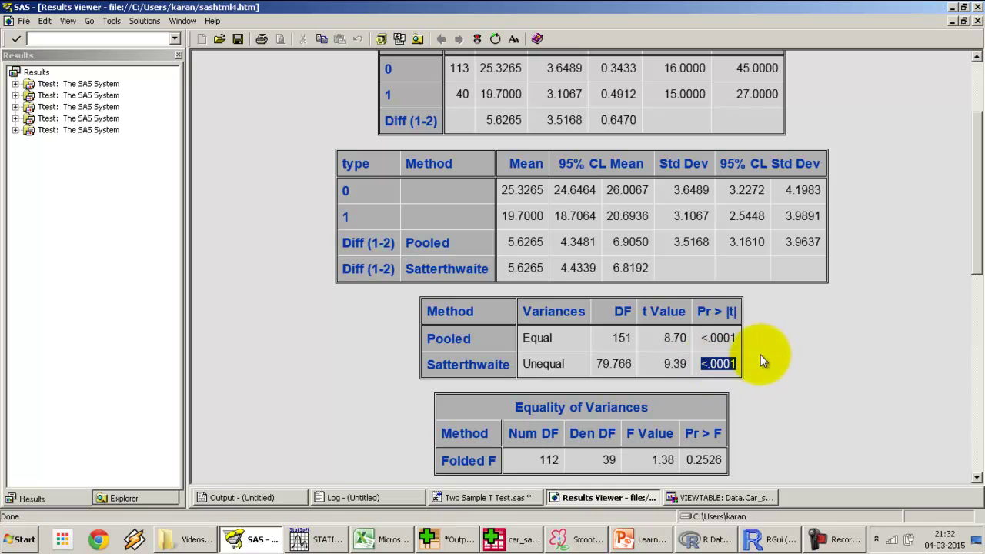
{"action": "double_click", "coordinate": [674, 365]}
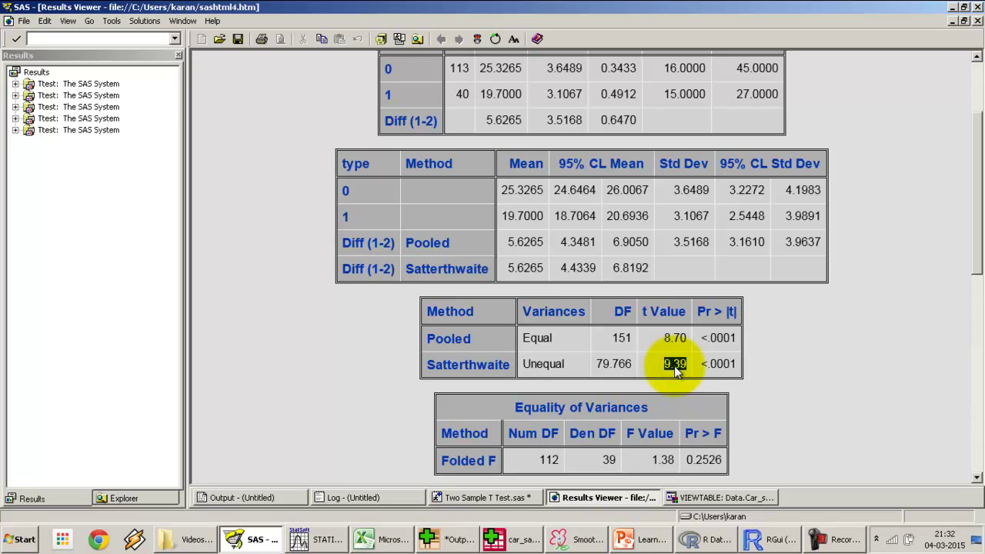
{"action": "scroll", "coordinate": [421, 189], "scroll_direction": "up", "scroll_amount": 1}
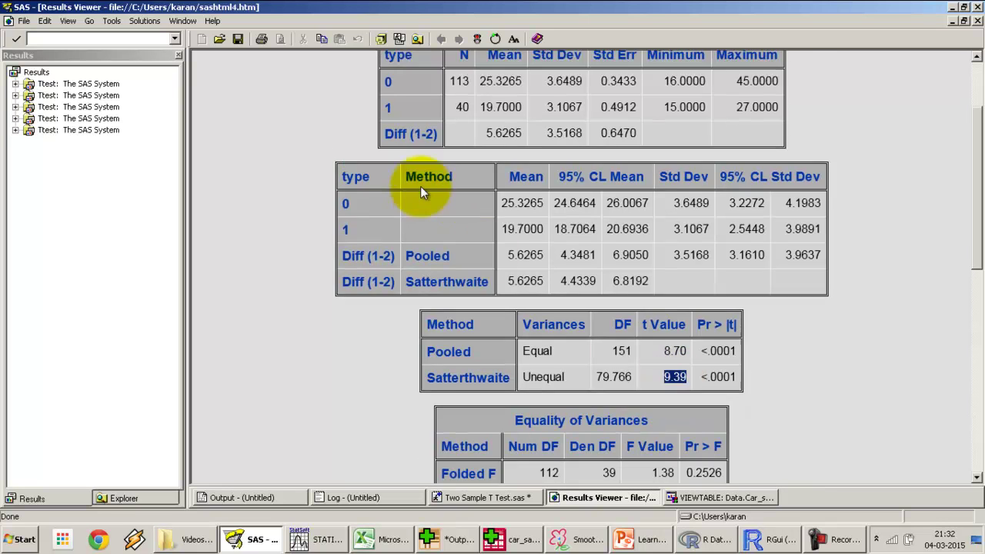
{"action": "scroll", "coordinate": [501, 200], "scroll_direction": "up", "scroll_amount": 2}
{"action": "left_click", "coordinate": [459, 198]}
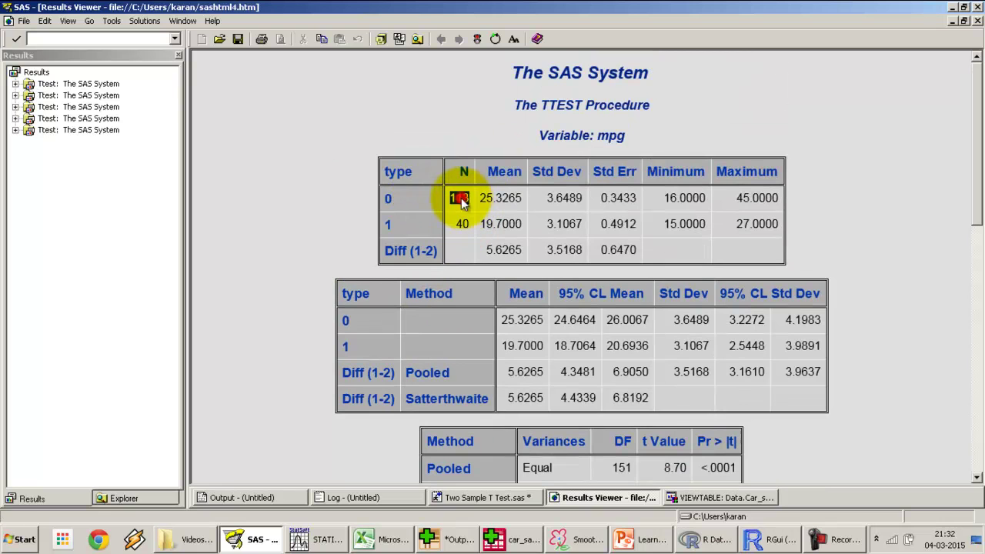
{"action": "left_click", "coordinate": [399, 199]}
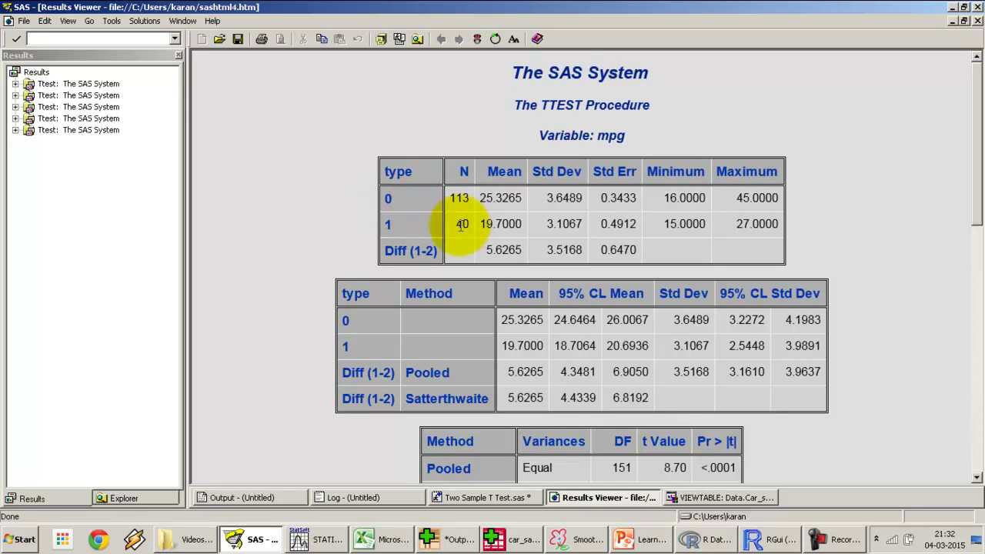
{"action": "left_click", "coordinate": [408, 227]}
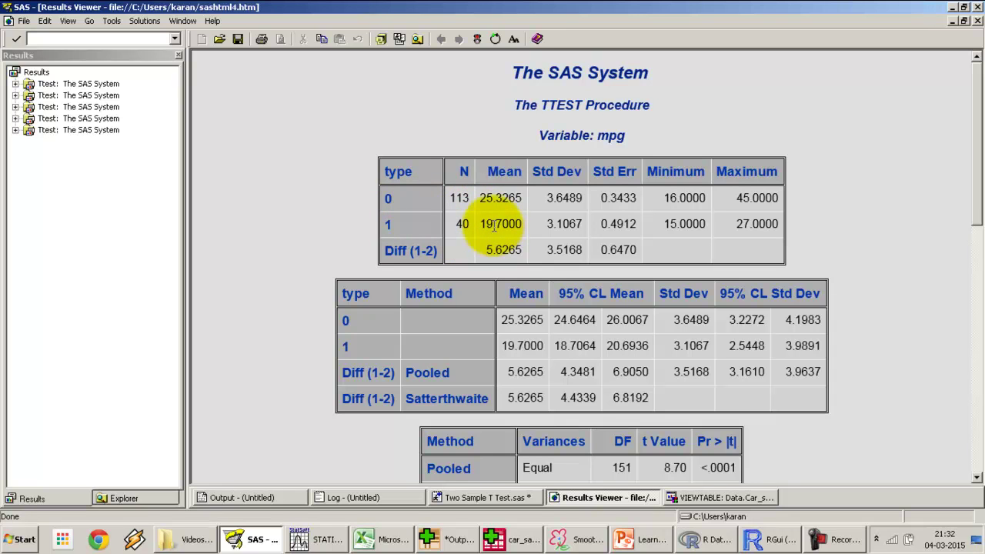
{"action": "double_click", "coordinate": [494, 224]}
{"action": "double_click", "coordinate": [497, 199]}
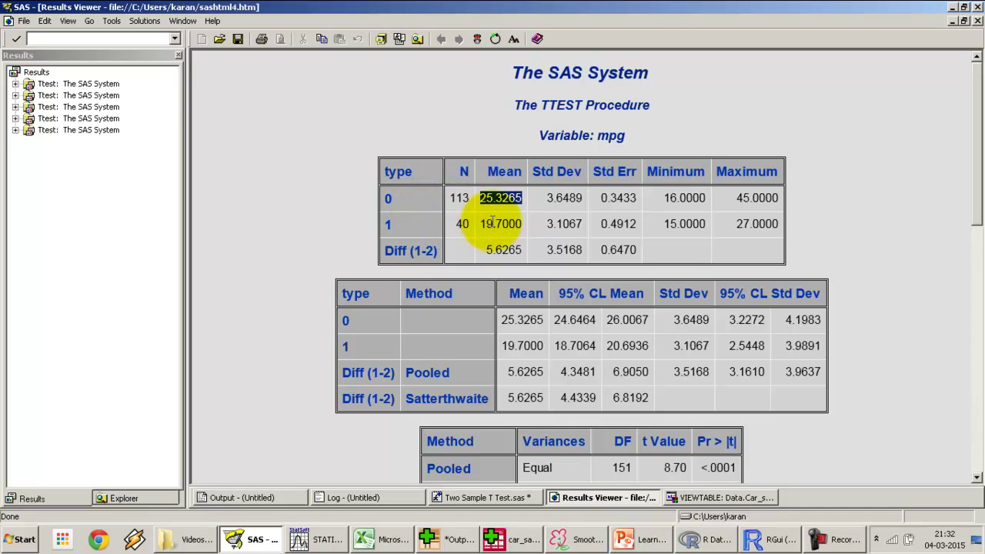
{"action": "left_click_drag", "start_coordinate": [389, 224], "coordinate": [493, 224]}
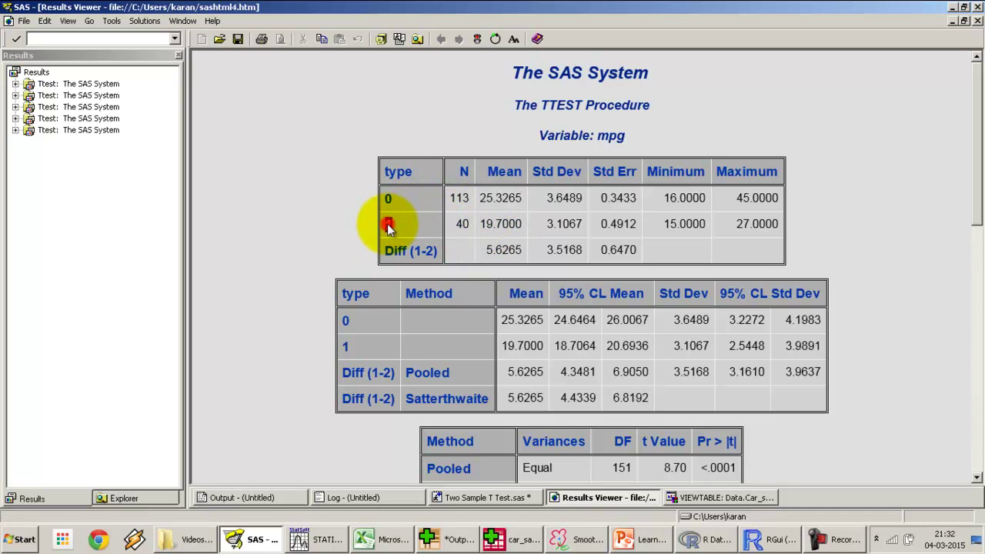
{"action": "left_click", "coordinate": [493, 223]}
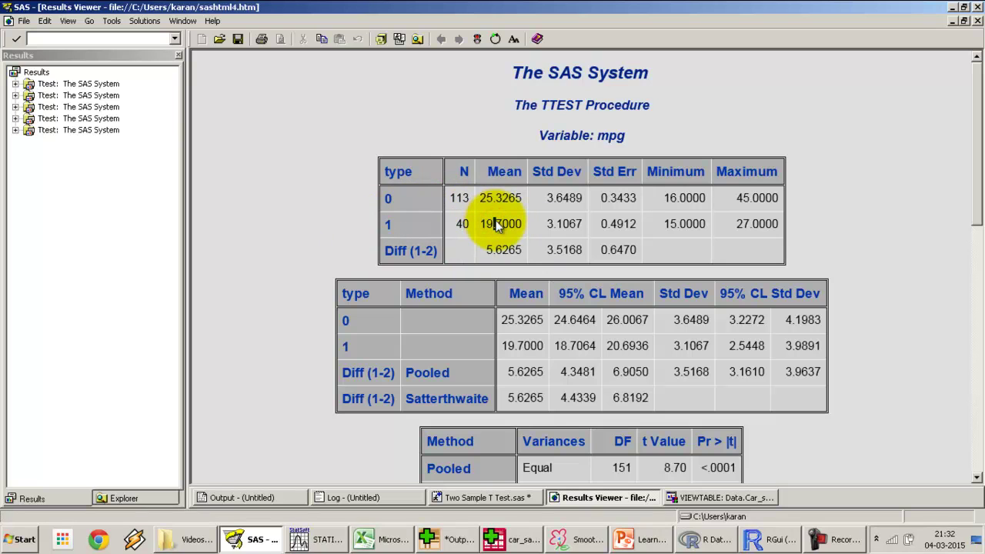
{"action": "left_click", "coordinate": [494, 197]}
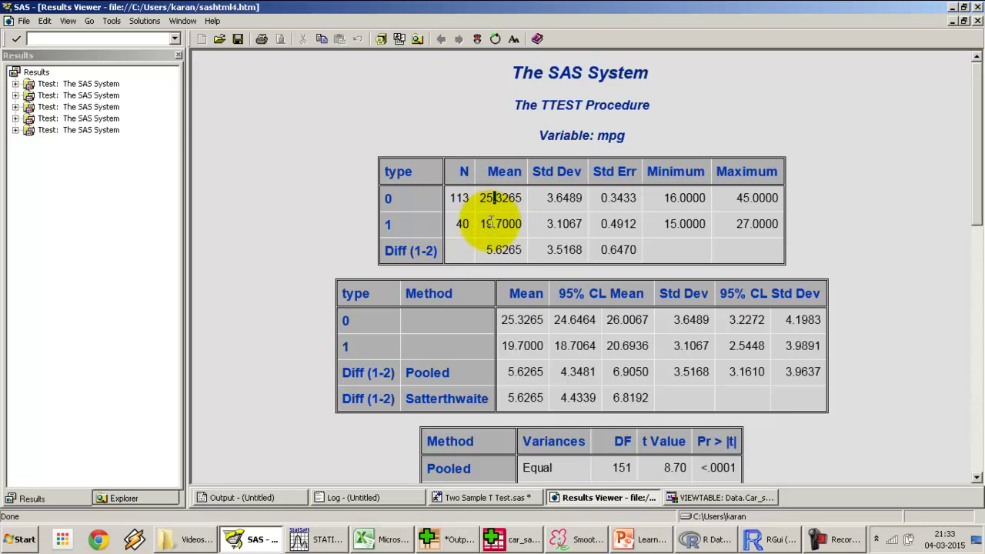
{"action": "double_click", "coordinate": [490, 224]}
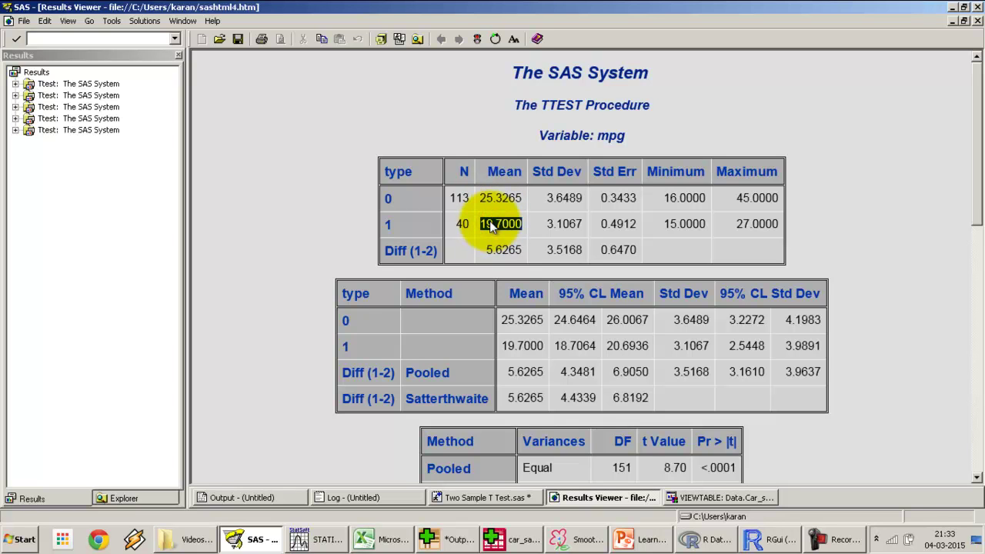
{"action": "double_click", "coordinate": [499, 198]}
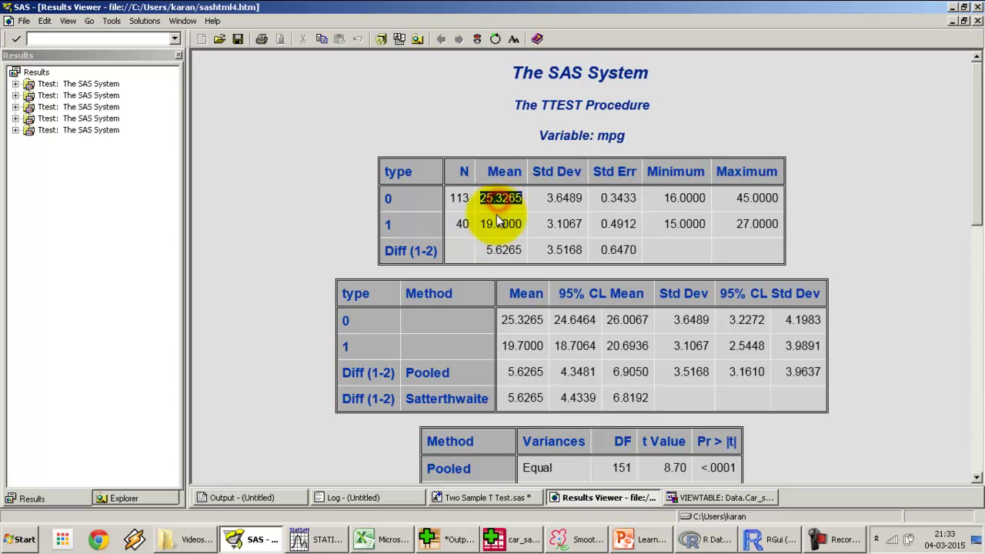
{"action": "left_click_drag", "start_coordinate": [501, 198], "coordinate": [499, 223]}
{"action": "left_click", "coordinate": [499, 218]}
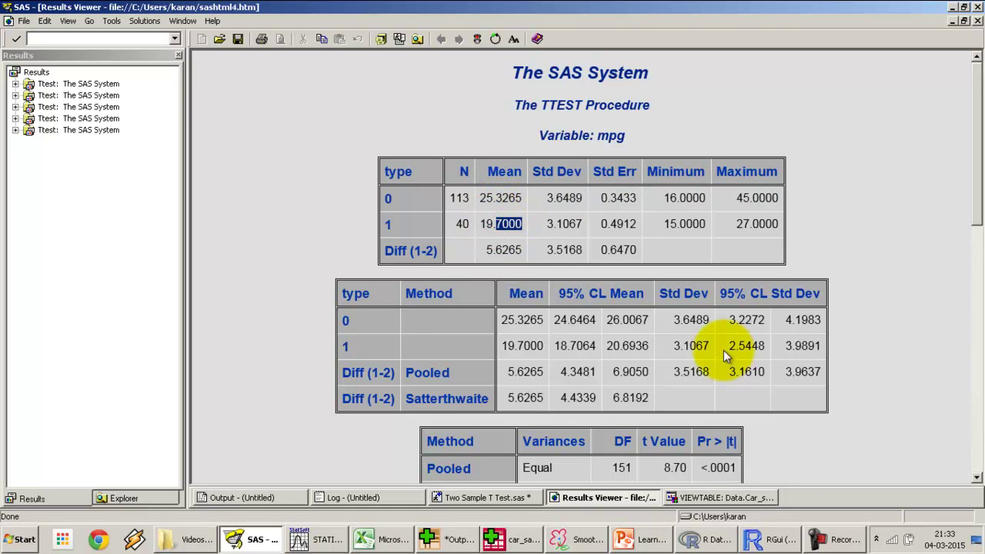
{"action": "scroll", "coordinate": [724, 351], "scroll_direction": "down", "scroll_amount": 3}
{"action": "left_click_drag", "start_coordinate": [736, 364], "coordinate": [702, 364]}
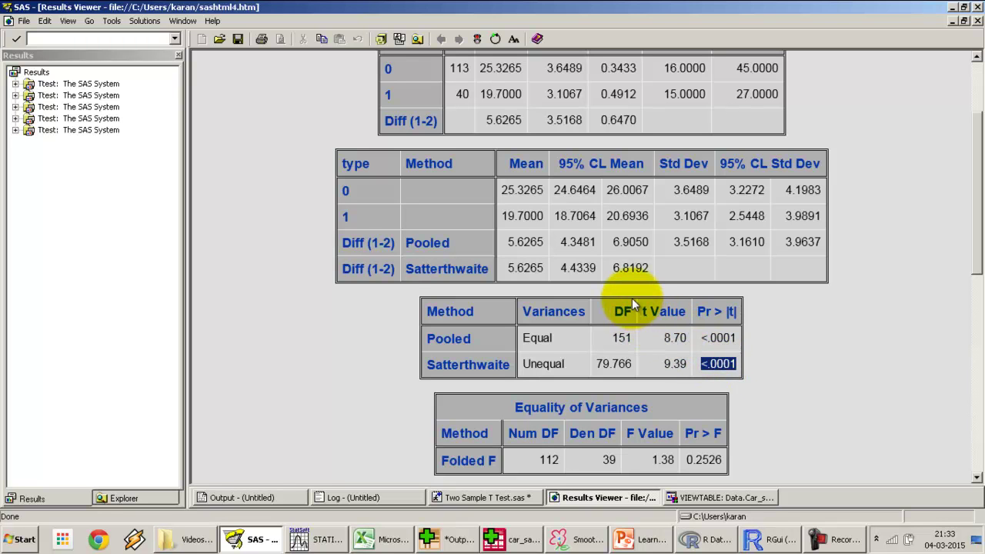
Scroll to Variable: horsepow and highlight its group means 186.4 and 184.6.
{"action": "scroll", "coordinate": [632, 298], "scroll_direction": "down", "scroll_amount": 3}
{"action": "scroll", "coordinate": [634, 298], "scroll_direction": "down", "scroll_amount": 2}
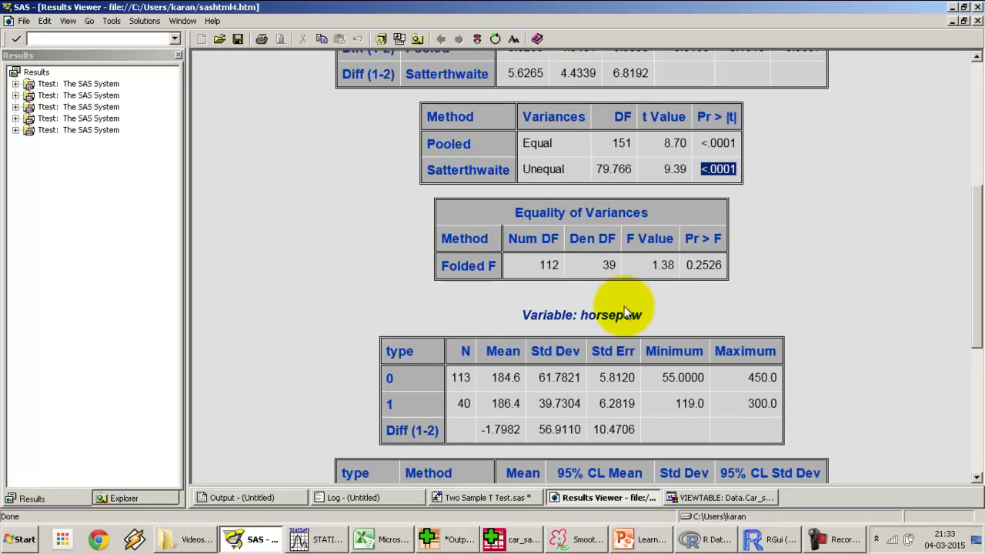
{"action": "scroll", "coordinate": [627, 308], "scroll_direction": "down", "scroll_amount": 2}
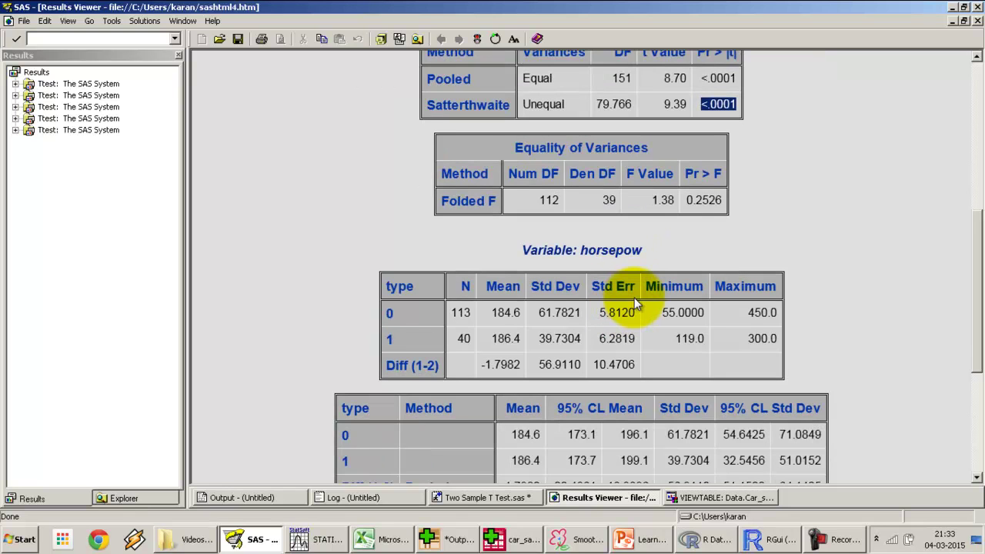
{"action": "scroll", "coordinate": [634, 297], "scroll_direction": "down", "scroll_amount": 2}
{"action": "scroll", "coordinate": [636, 297], "scroll_direction": "down", "scroll_amount": 2}
{"action": "scroll", "coordinate": [638, 296], "scroll_direction": "down", "scroll_amount": 1}
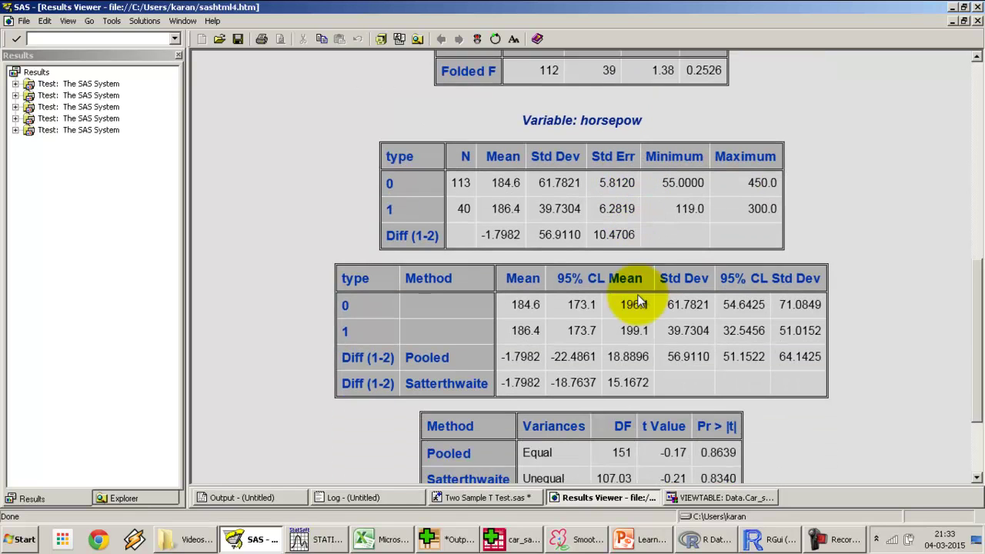
{"action": "scroll", "coordinate": [593, 241], "scroll_direction": "up", "scroll_amount": 1}
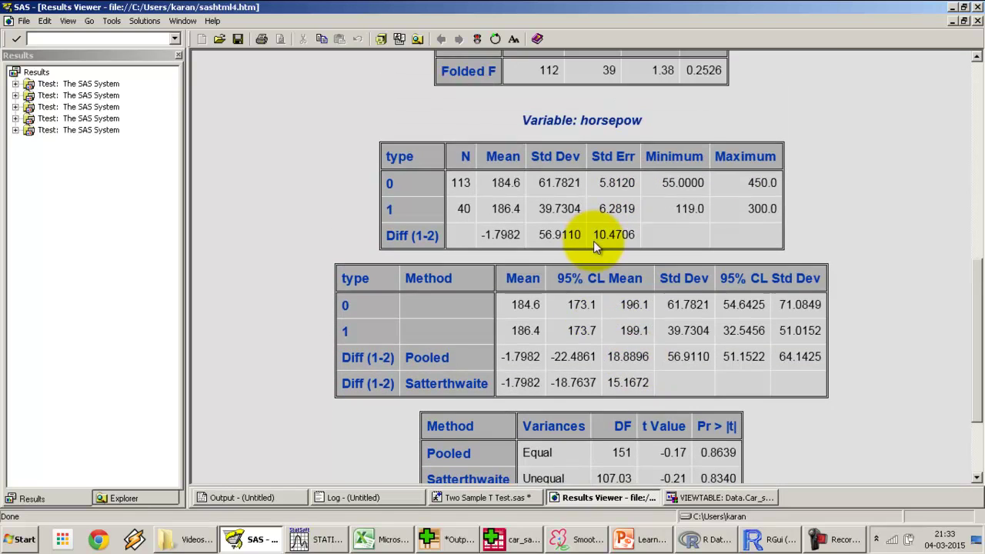
{"action": "double_click", "coordinate": [603, 121]}
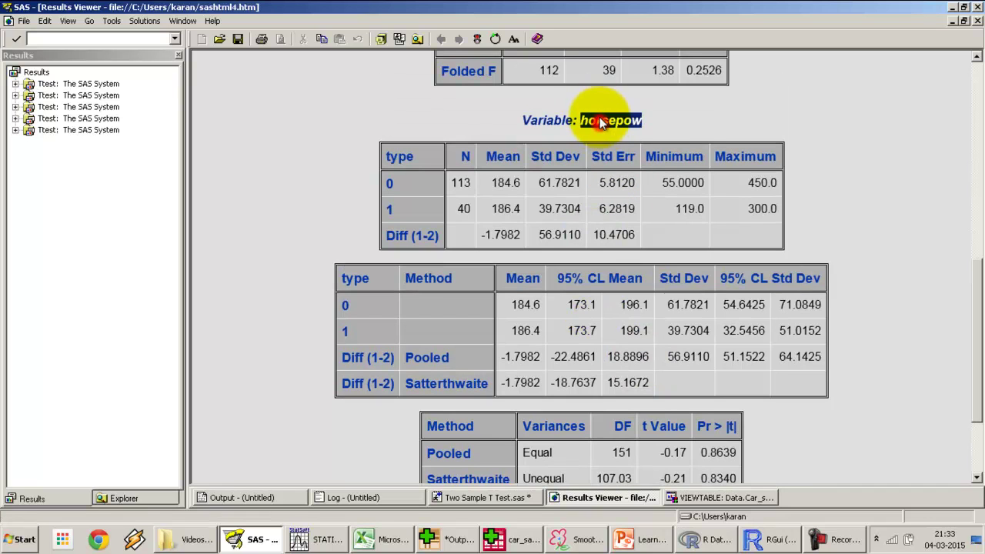
{"action": "double_click", "coordinate": [507, 207]}
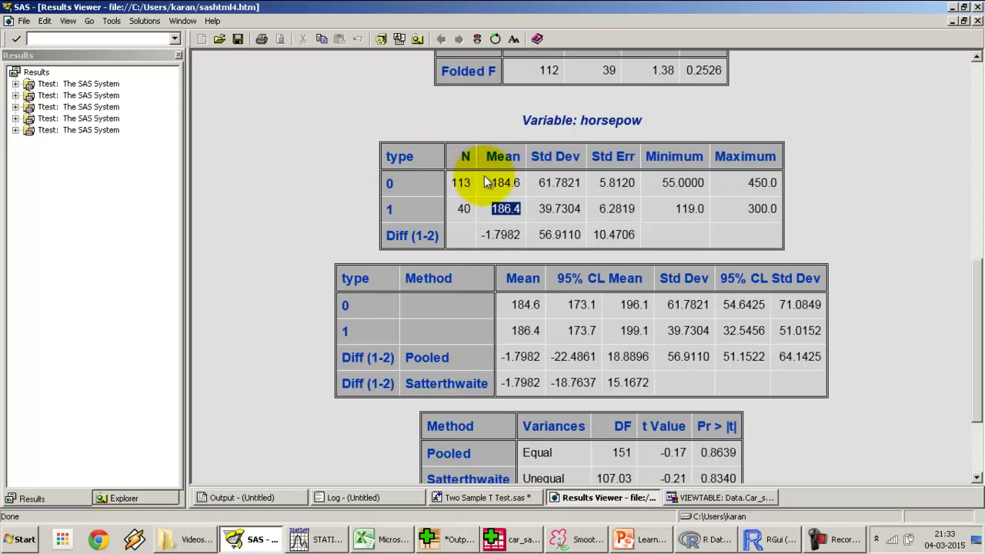
{"action": "left_click", "coordinate": [504, 183]}
{"action": "double_click", "coordinate": [504, 182]}
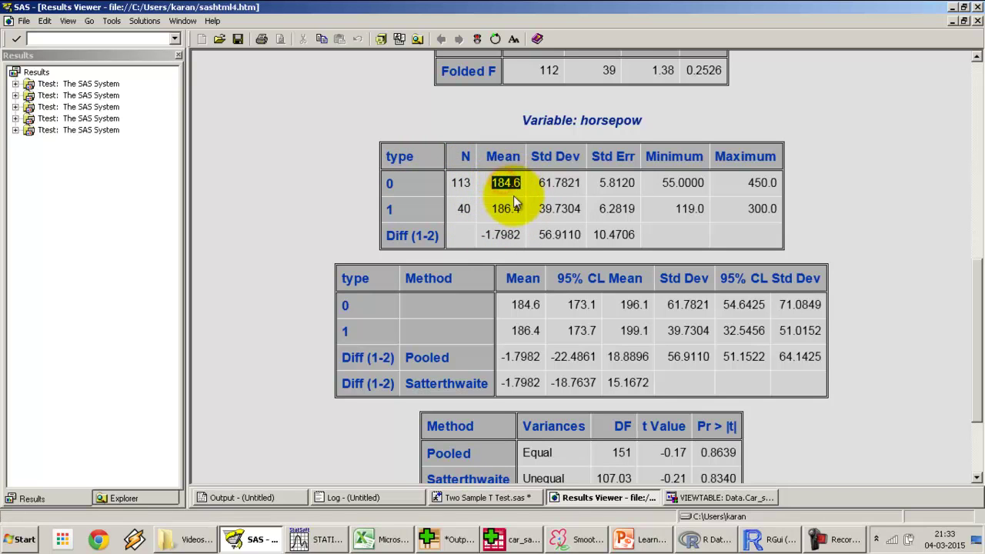
Highlight the horsepow Satterthwaite p-value 0.8340.
{"action": "scroll", "coordinate": [501, 193], "scroll_direction": "up", "scroll_amount": 1}
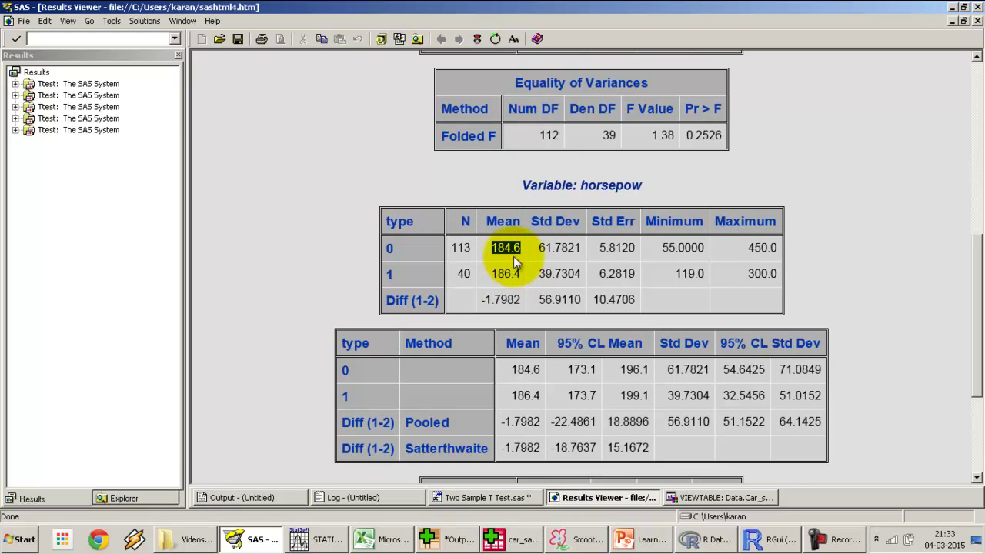
{"action": "scroll", "coordinate": [513, 262], "scroll_direction": "down", "scroll_amount": 1}
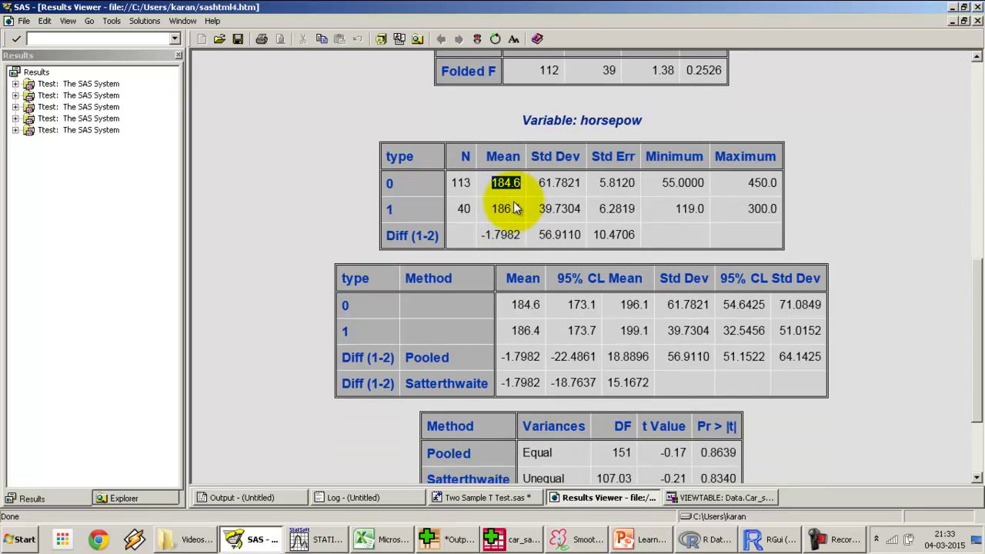
{"action": "scroll", "coordinate": [514, 208], "scroll_direction": "down", "scroll_amount": 1}
{"action": "left_click", "coordinate": [713, 411]}
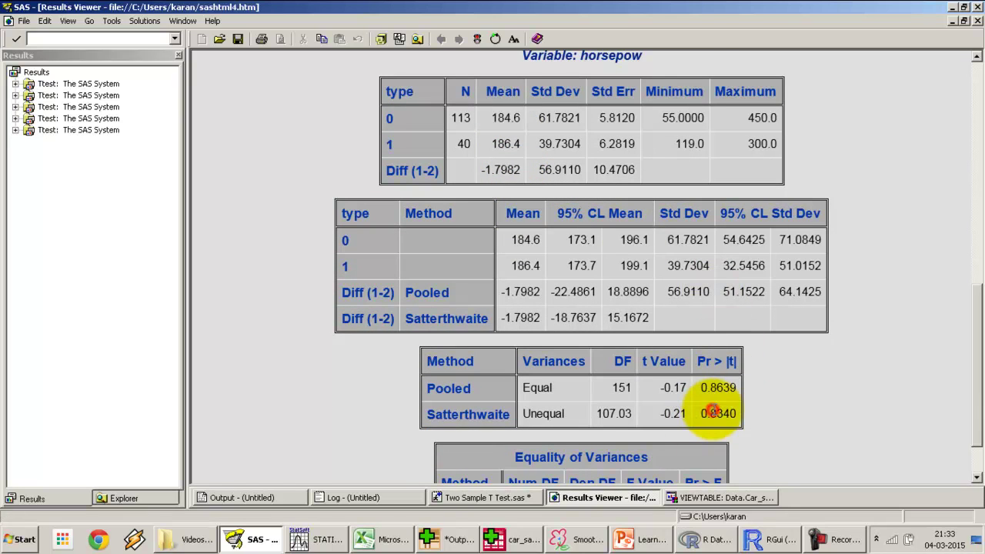
{"action": "double_click", "coordinate": [712, 412]}
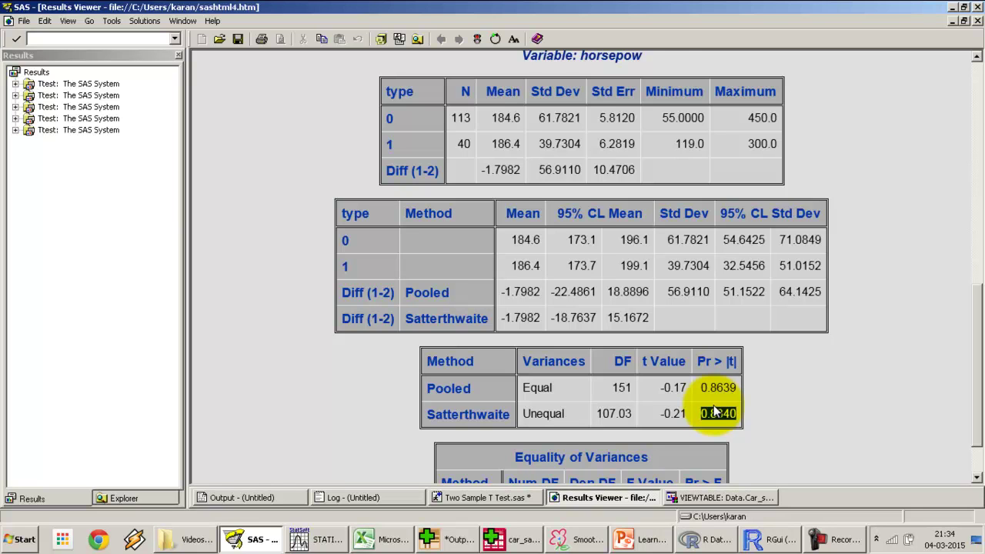
Point out the horsepow means 184.6 and 186.4 again, then reselect the p-value 0.8340.
{"action": "left_click", "coordinate": [511, 112]}
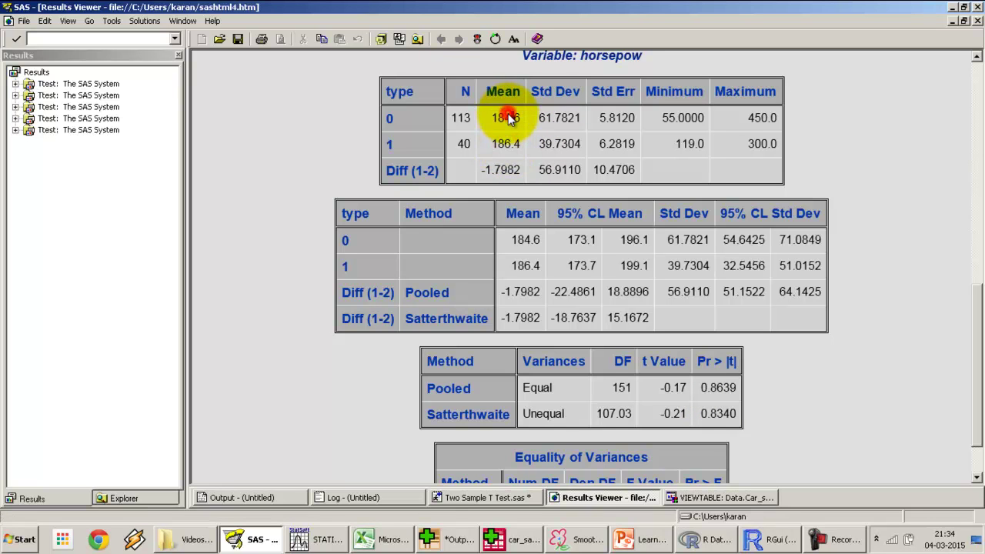
{"action": "double_click", "coordinate": [508, 118]}
{"action": "double_click", "coordinate": [505, 142]}
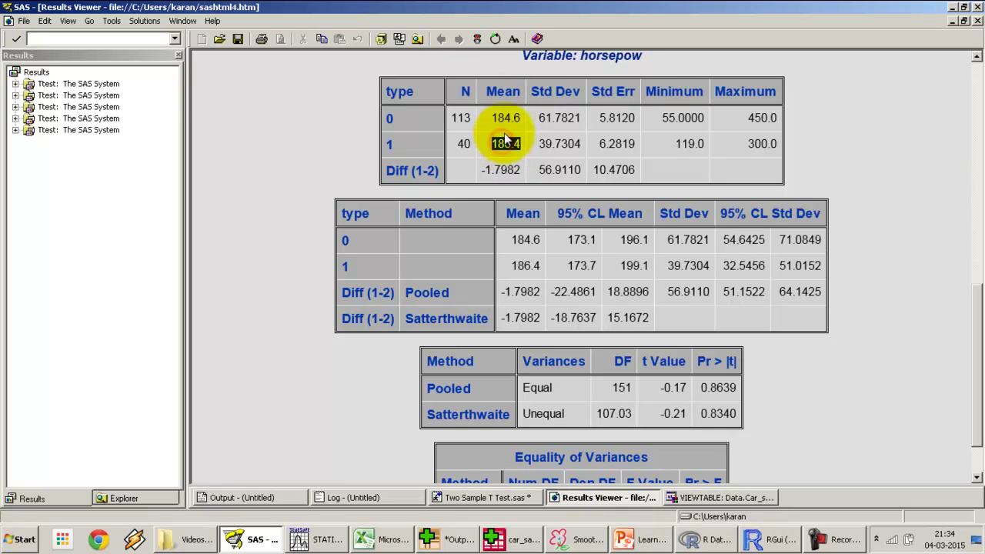
{"action": "left_click_drag", "start_coordinate": [506, 143], "coordinate": [516, 143]}
{"action": "left_click", "coordinate": [512, 143]}
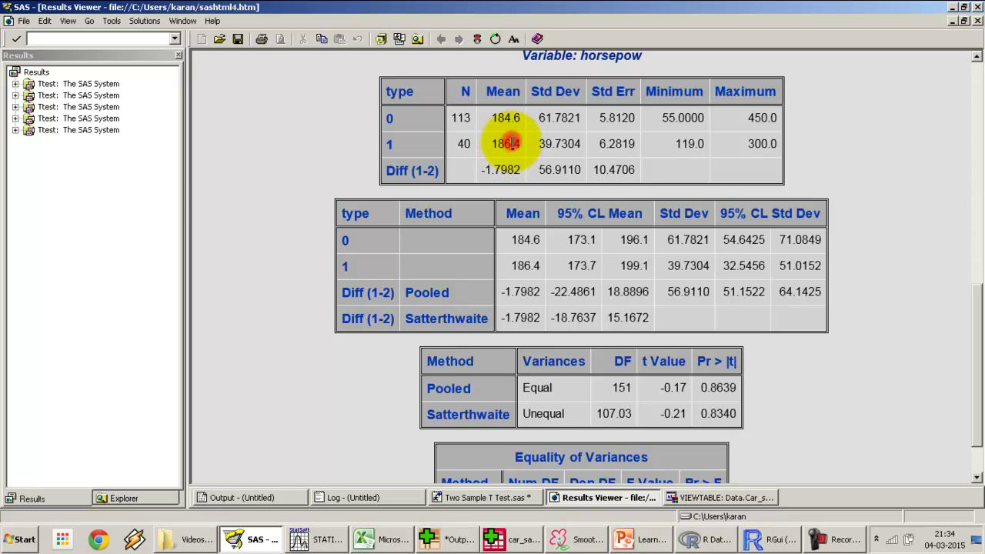
{"action": "left_click", "coordinate": [509, 119]}
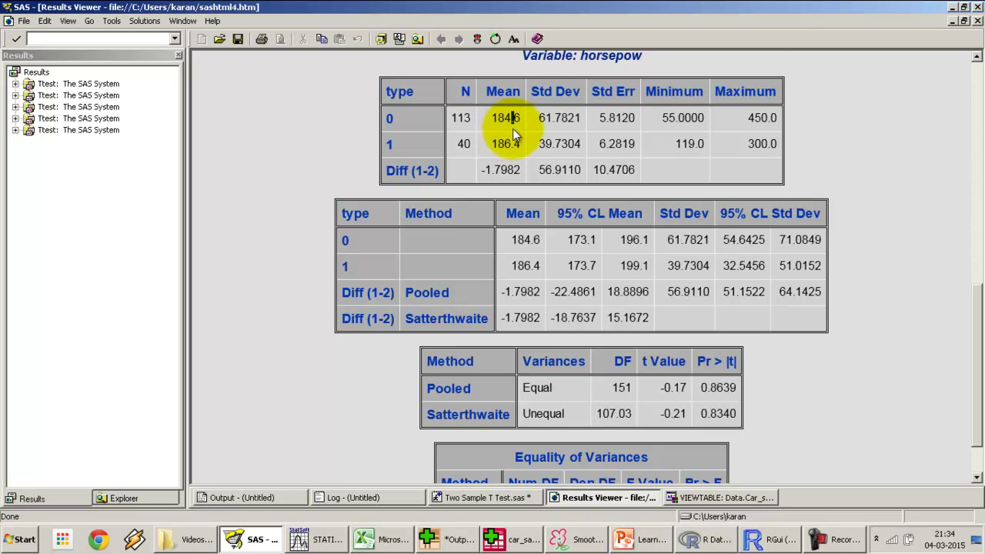
{"action": "scroll", "coordinate": [513, 128], "scroll_direction": "down", "scroll_amount": 2}
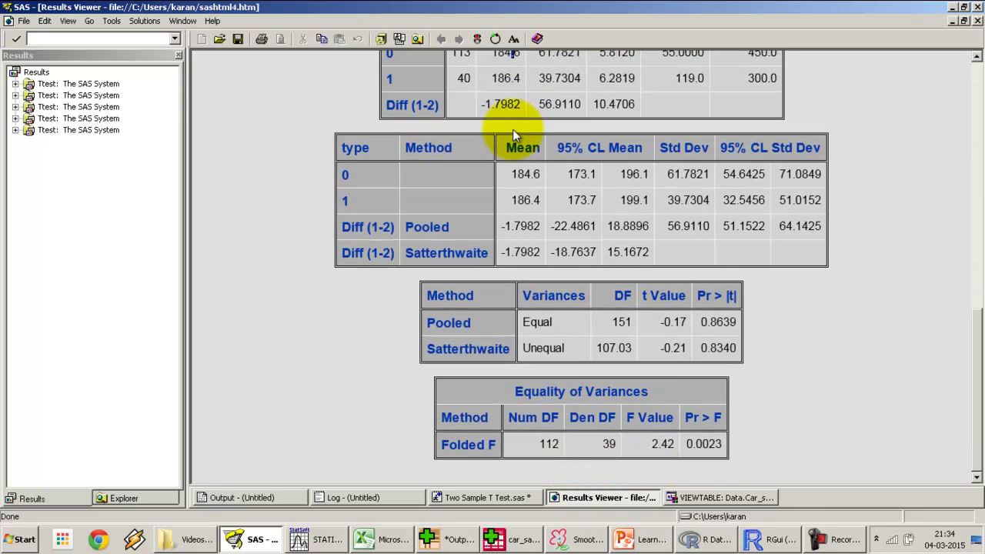
{"action": "double_click", "coordinate": [717, 351]}
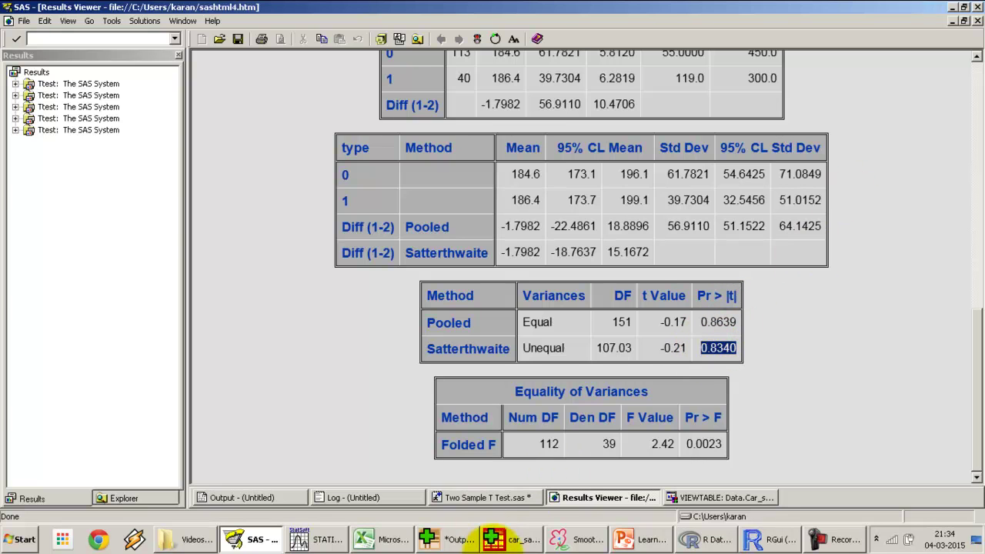
Bring the car_sales data grid to the front in SPSS Statistics.
{"action": "left_click", "coordinate": [520, 539]}
{"action": "left_click", "coordinate": [490, 203]}
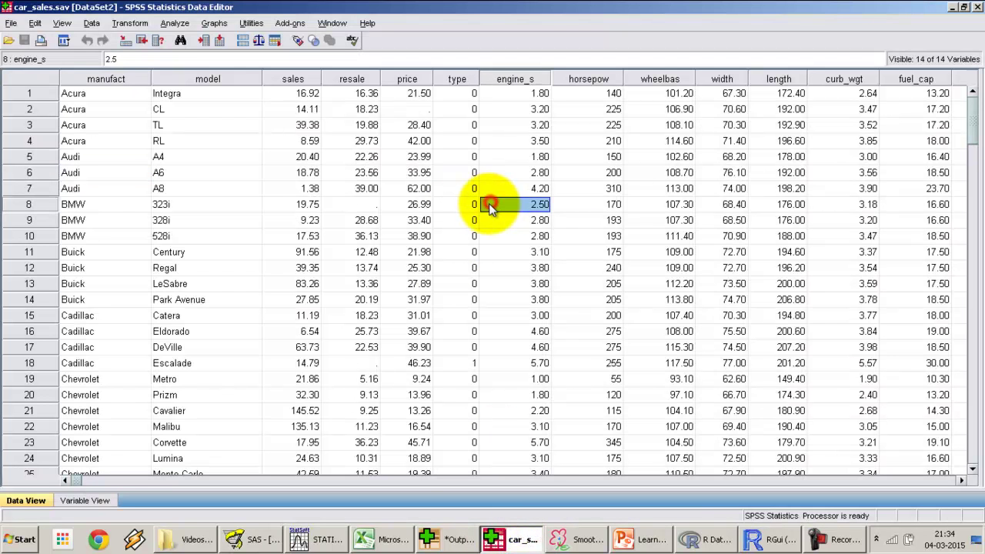
{"action": "left_click", "coordinate": [764, 125]}
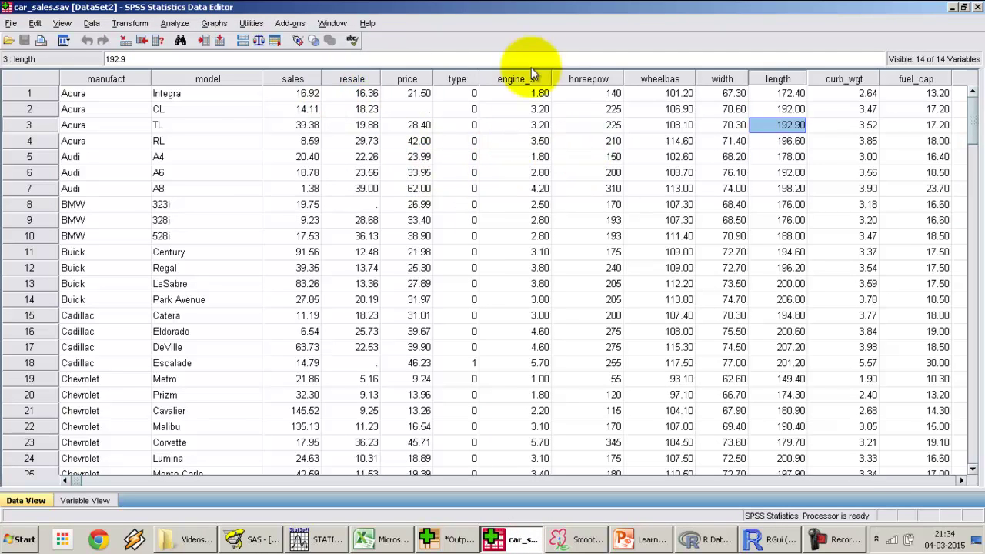
Open the Independent-Samples T Test dialog, select mpg, then cancel without running.
{"action": "left_click", "coordinate": [174, 24]}
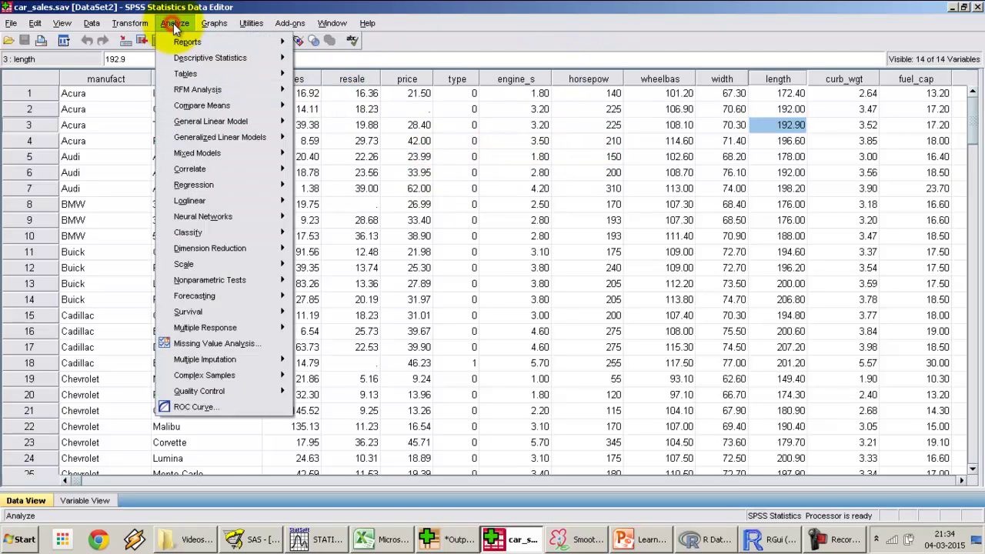
{"action": "mouse_move", "coordinate": [201, 105]}
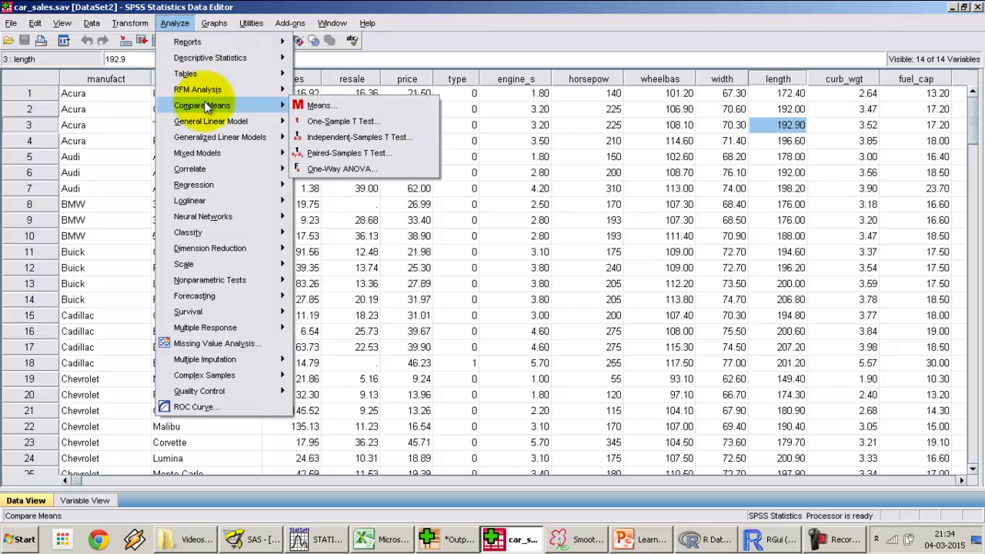
{"action": "left_click", "coordinate": [328, 139]}
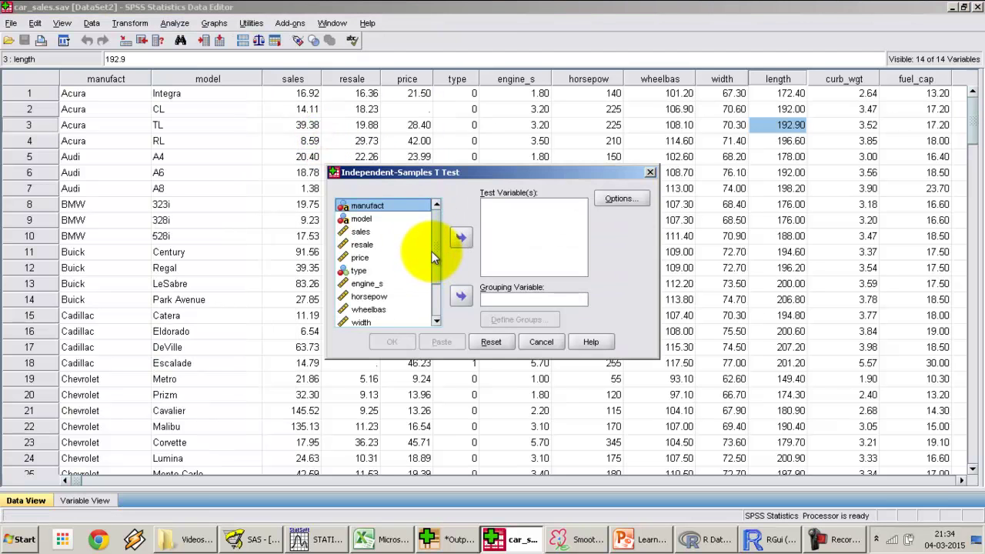
{"action": "scroll", "coordinate": [431, 251], "scroll_direction": "down", "scroll_amount": 2}
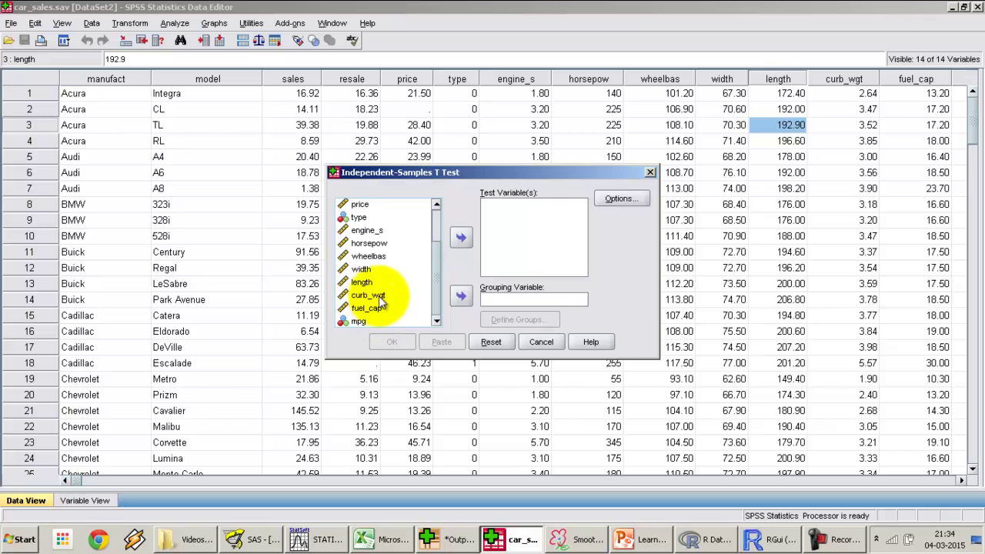
{"action": "left_click", "coordinate": [356, 322]}
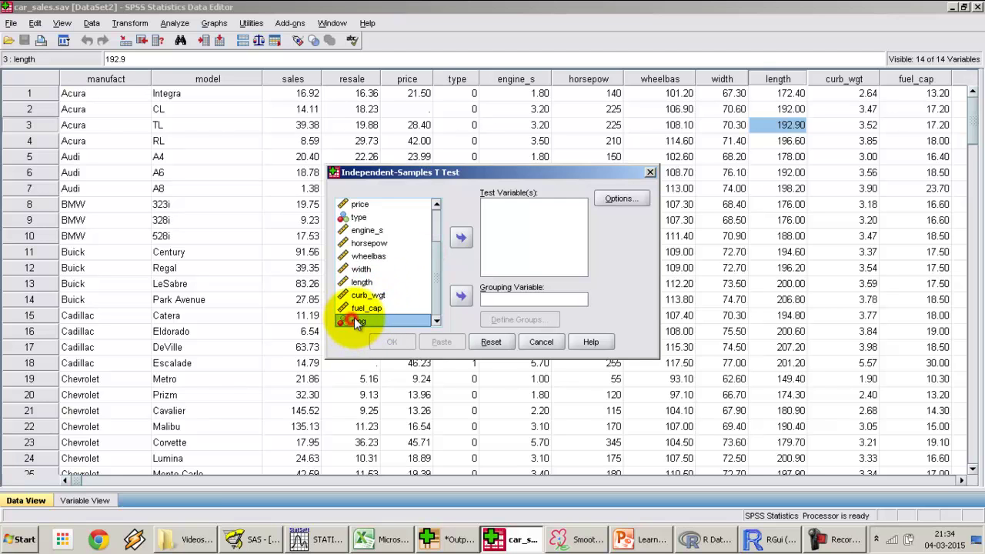
{"action": "left_click", "coordinate": [541, 342]}
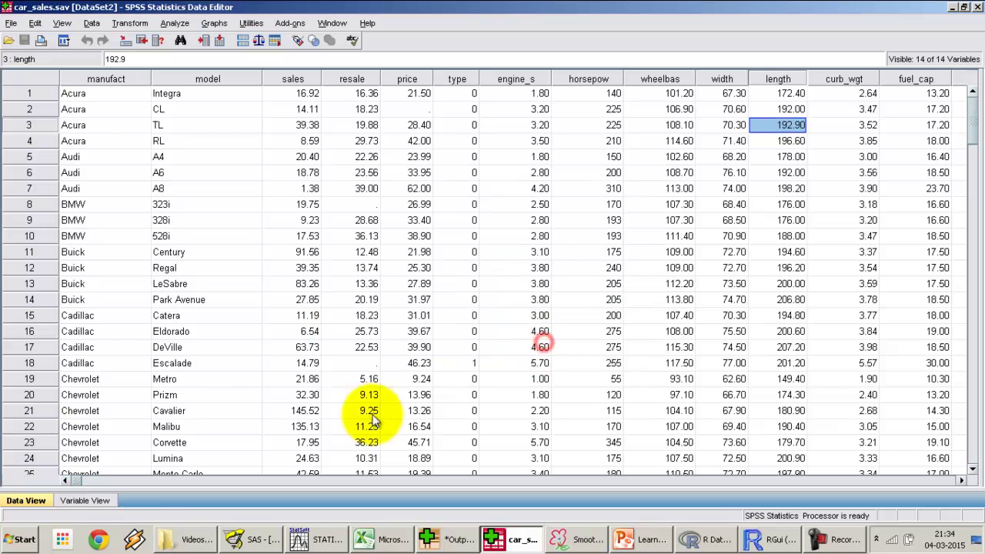
Set mpg's measurement level to Scale in Variable View.
{"action": "left_click", "coordinate": [103, 500]}
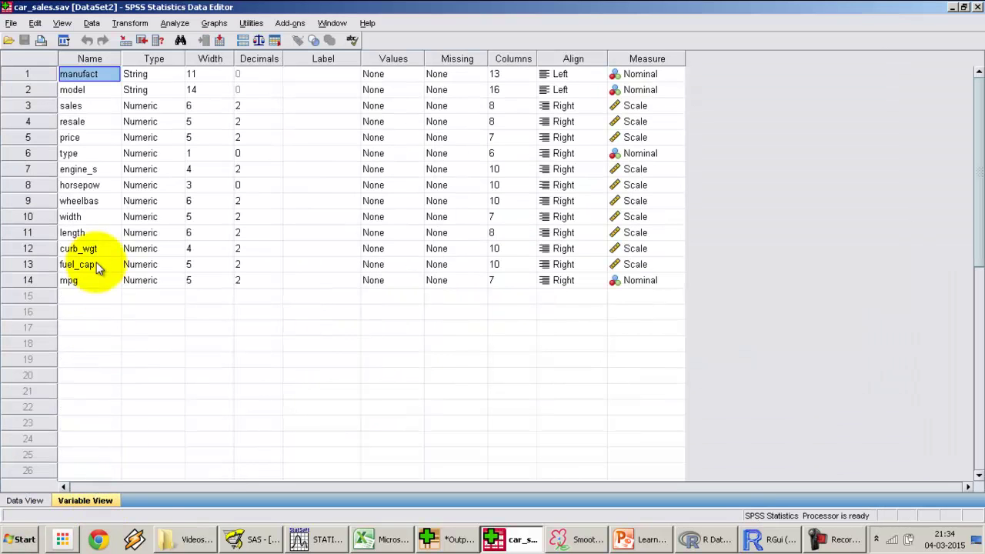
{"action": "left_click", "coordinate": [654, 281]}
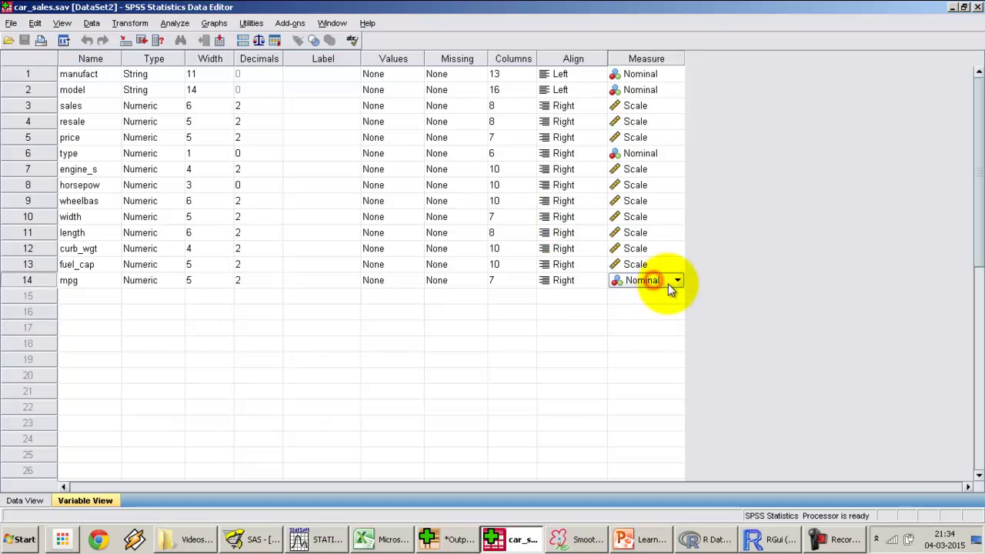
{"action": "left_click", "coordinate": [649, 297]}
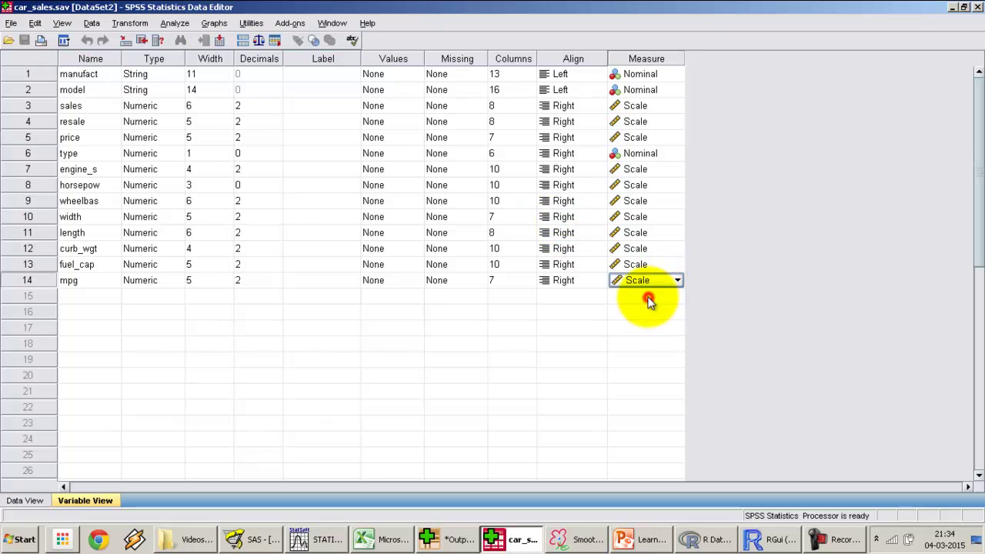
{"action": "left_click", "coordinate": [26, 500]}
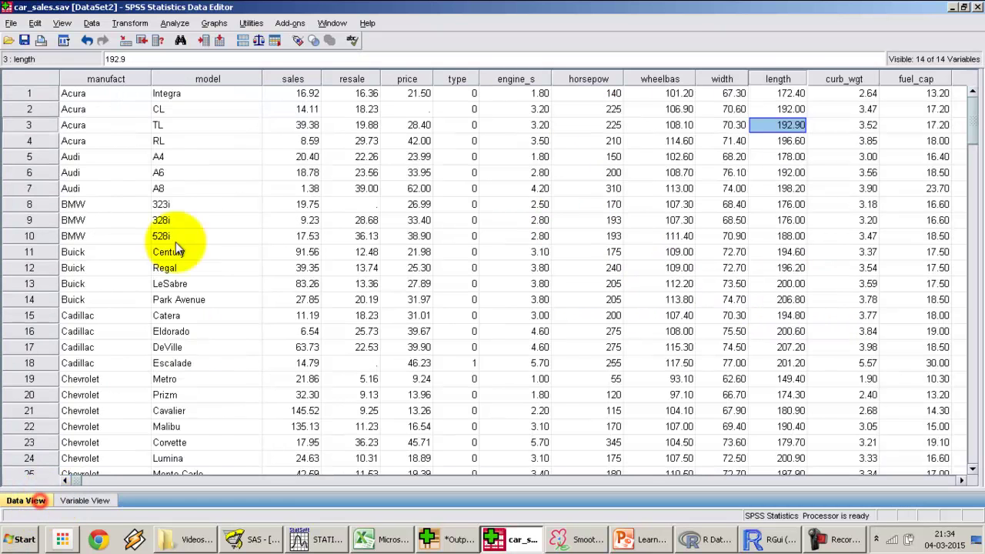
Start an Independent-Samples T Test with horsepow and mpg as test variables.
{"action": "left_click", "coordinate": [174, 24]}
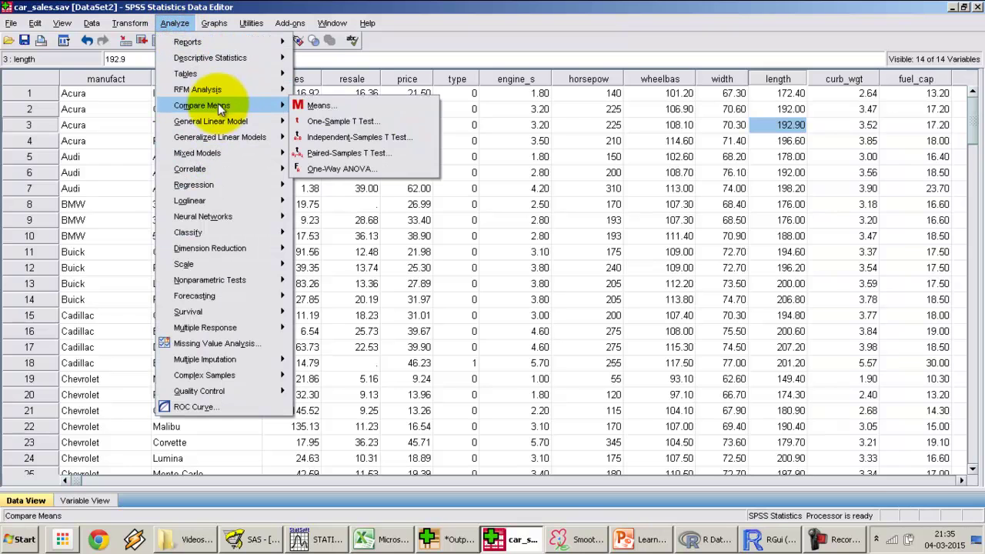
{"action": "left_click", "coordinate": [337, 140]}
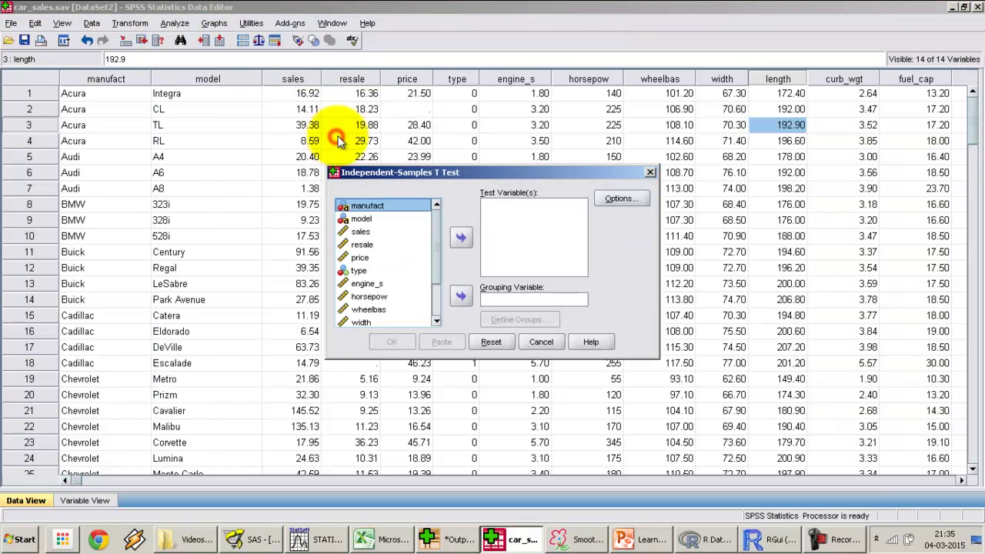
{"action": "left_click", "coordinate": [370, 297]}
{"action": "left_click", "coordinate": [437, 322]}
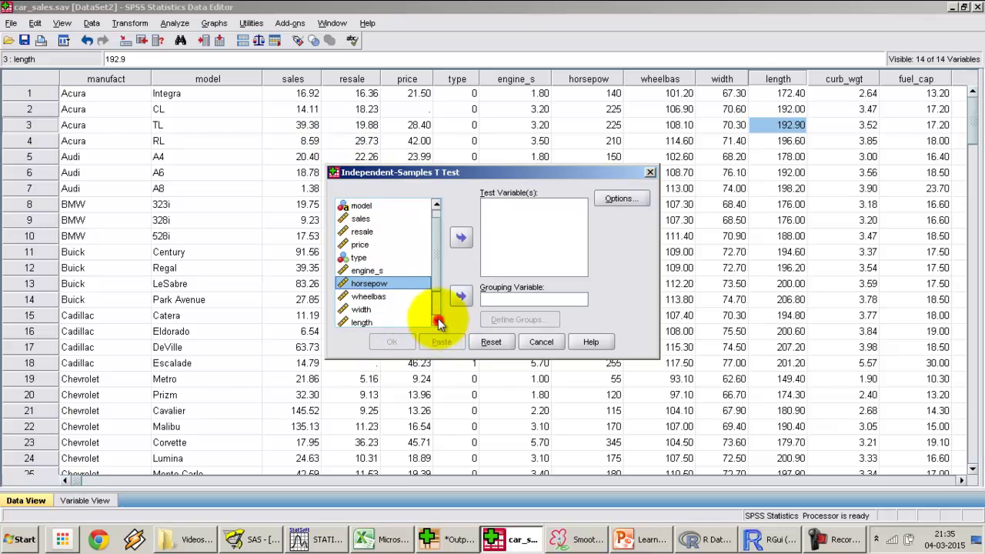
{"action": "left_click", "coordinate": [437, 319]}
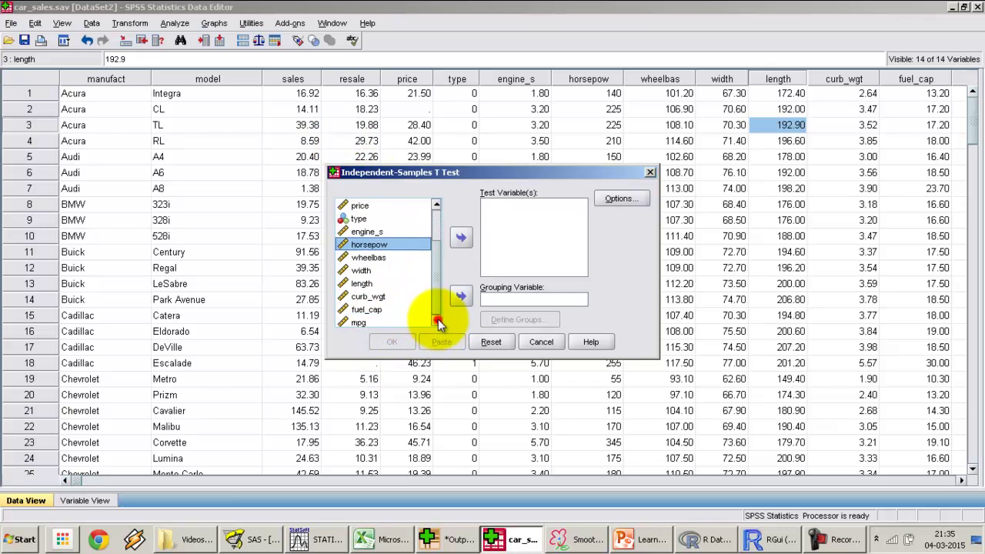
{"action": "left_click", "coordinate": [362, 321], "text": "ctrl"}
{"action": "left_click", "coordinate": [455, 239]}
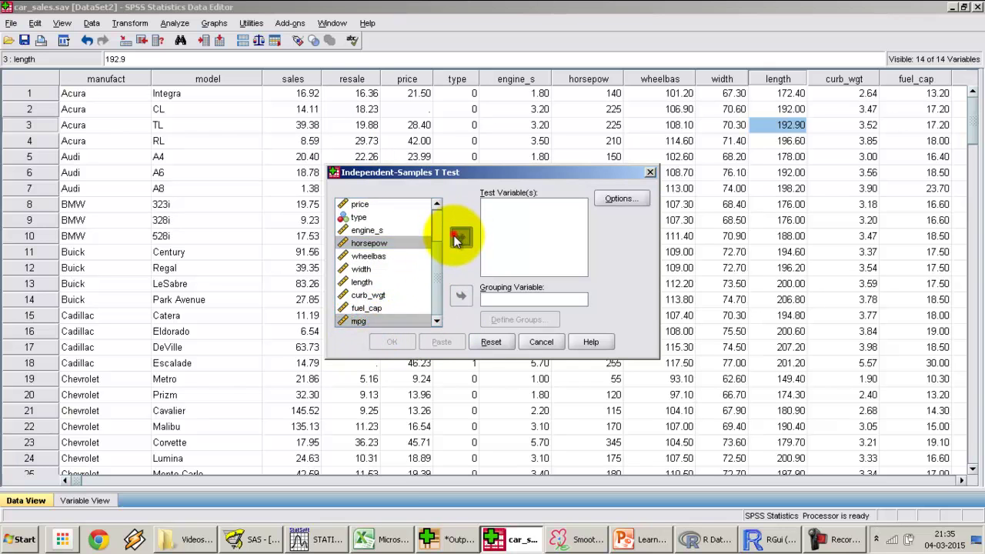
{"action": "left_click_drag", "start_coordinate": [440, 297], "coordinate": [435, 267]}
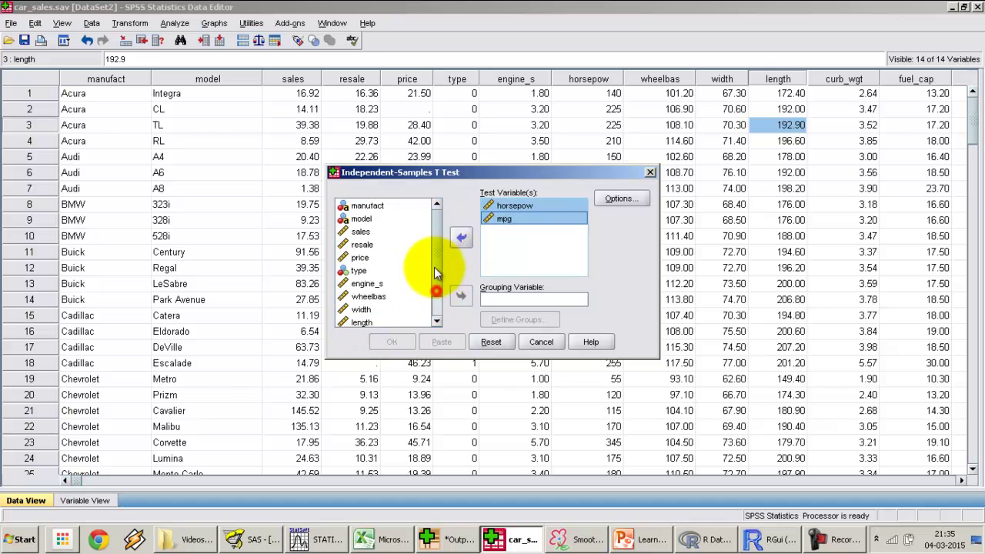
Group by type with groups 0 and 1, and run the t-test.
{"action": "left_click", "coordinate": [359, 271]}
{"action": "left_click", "coordinate": [460, 296]}
{"action": "left_click", "coordinate": [515, 319]}
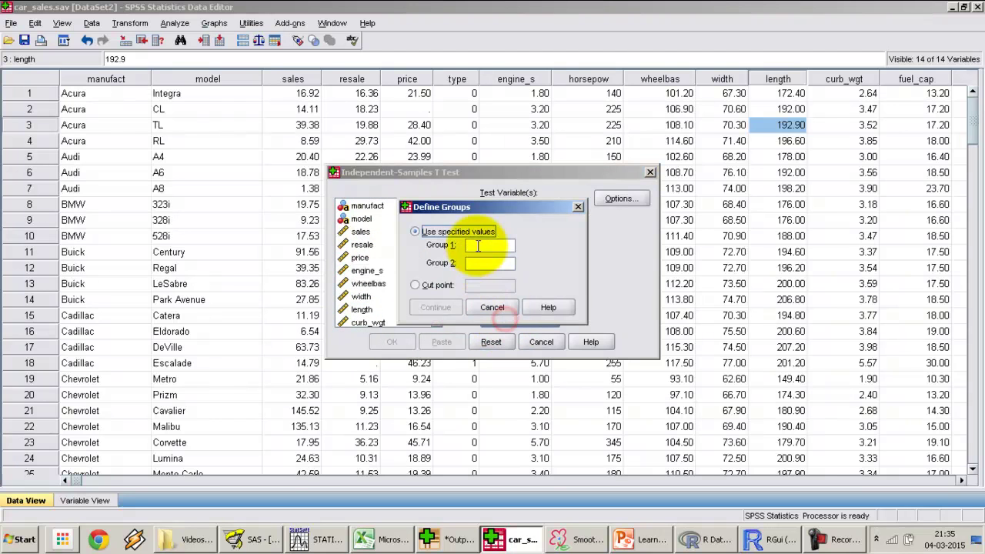
{"action": "left_click", "coordinate": [477, 246]}
{"action": "type", "text": "0"}
{"action": "left_click", "coordinate": [482, 263]}
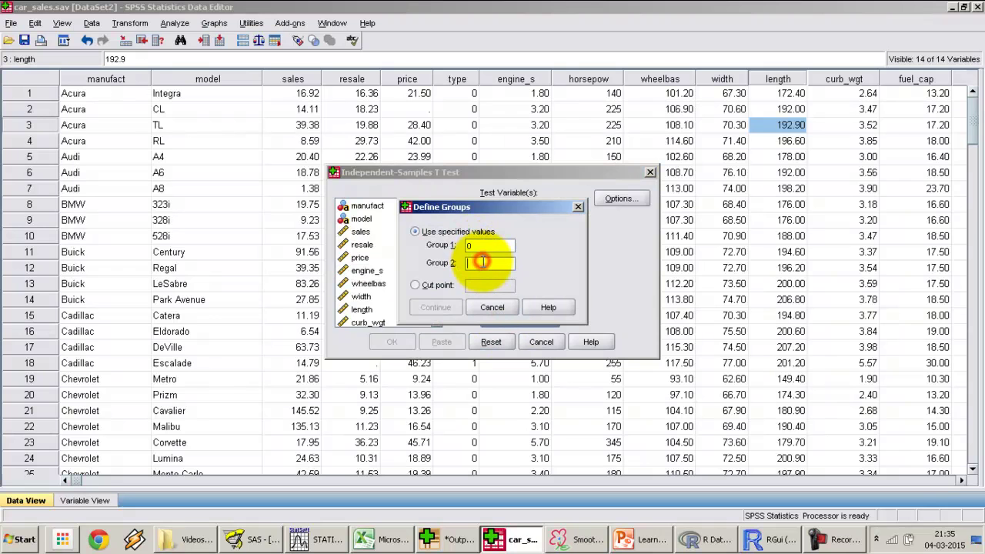
{"action": "type", "text": "1"}
{"action": "left_click", "coordinate": [436, 308]}
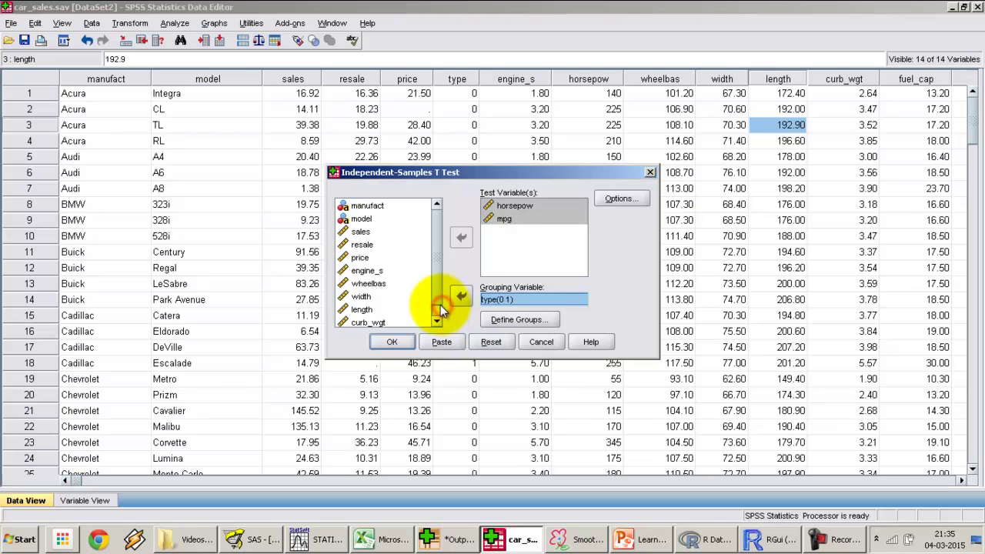
{"action": "left_click", "coordinate": [388, 343]}
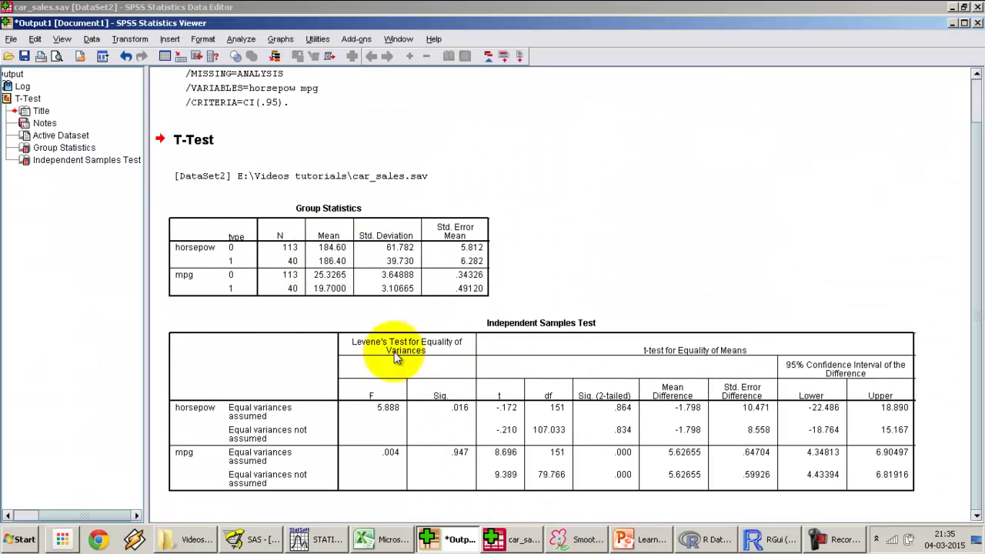
{"action": "left_click", "coordinate": [418, 352]}
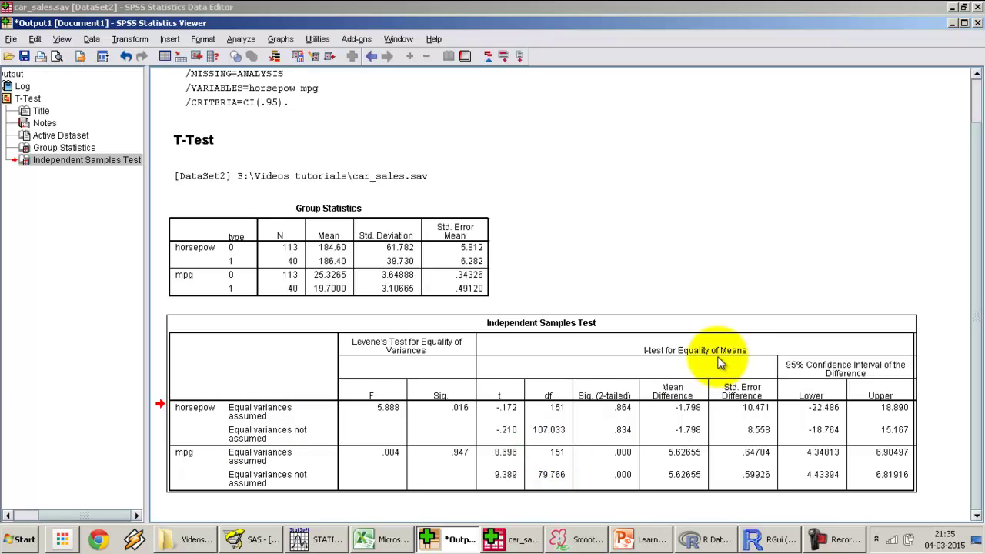
{"action": "left_click", "coordinate": [622, 431]}
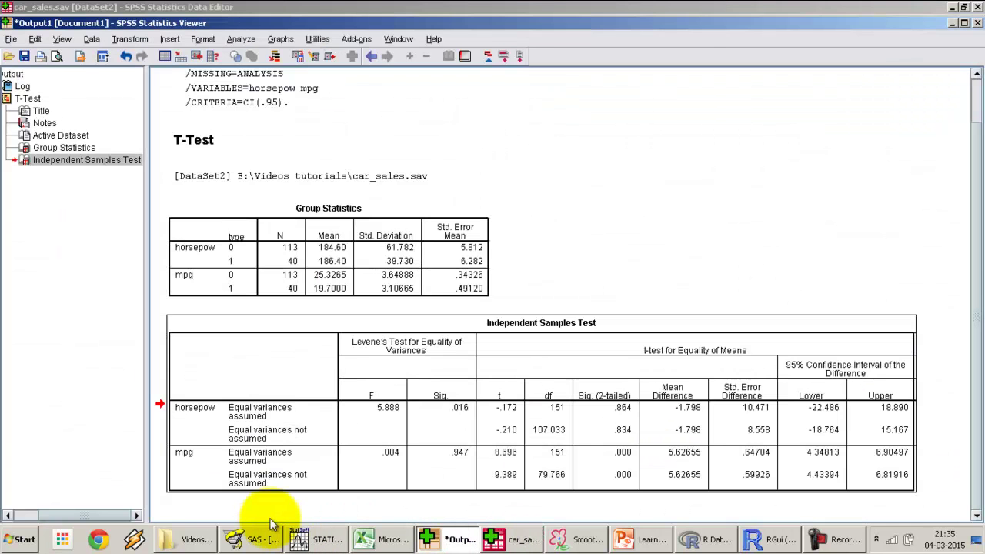
{"action": "left_click", "coordinate": [258, 539]}
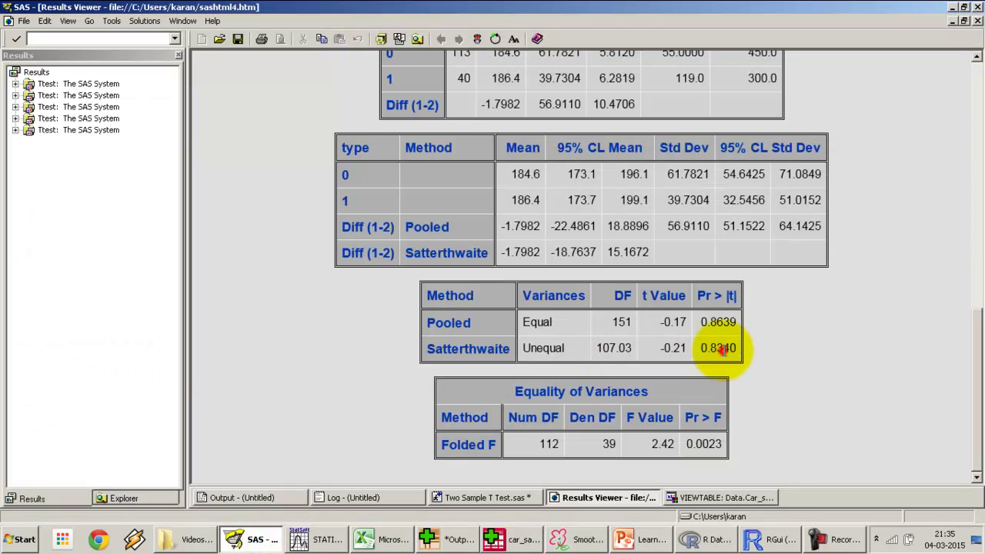
{"action": "left_click", "coordinate": [720, 348]}
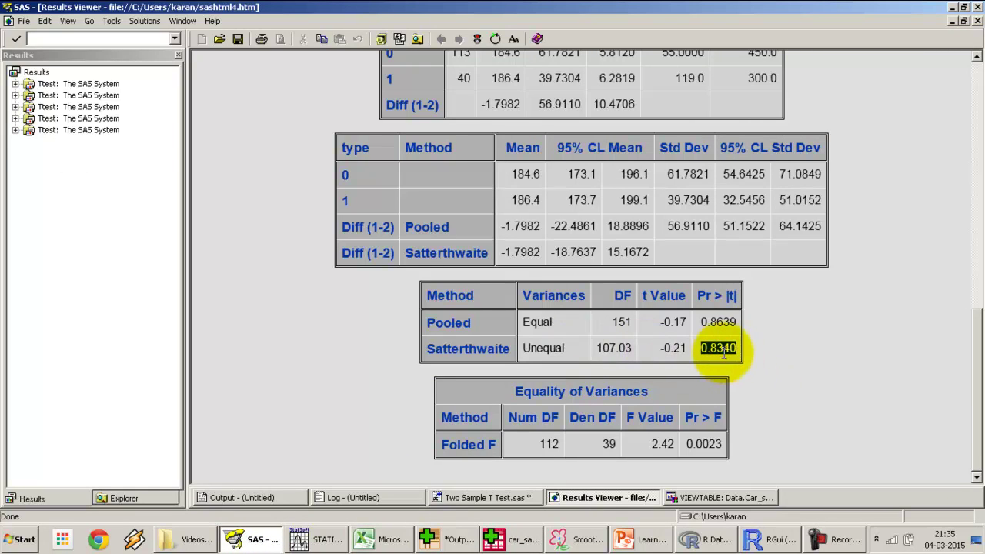
{"action": "key", "text": "alt+Tab"}
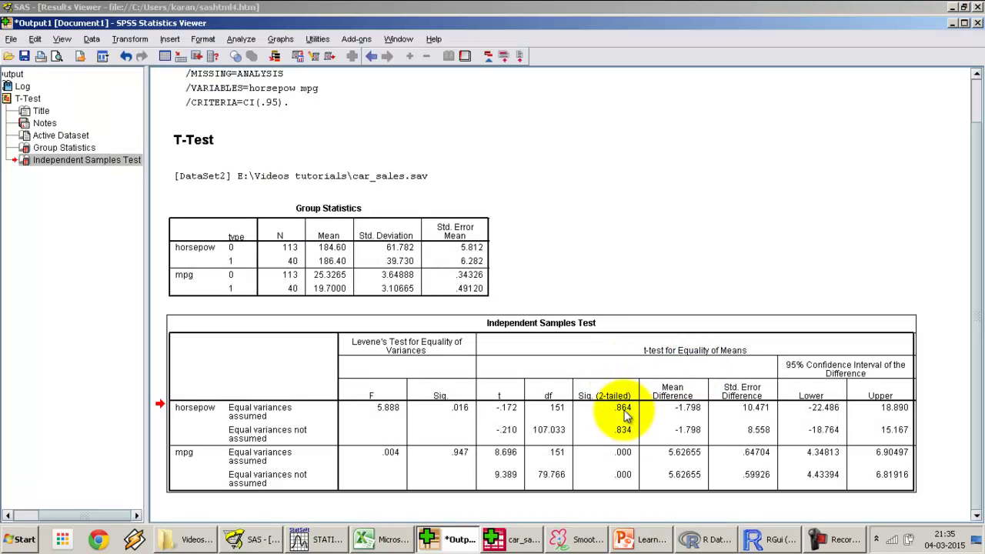